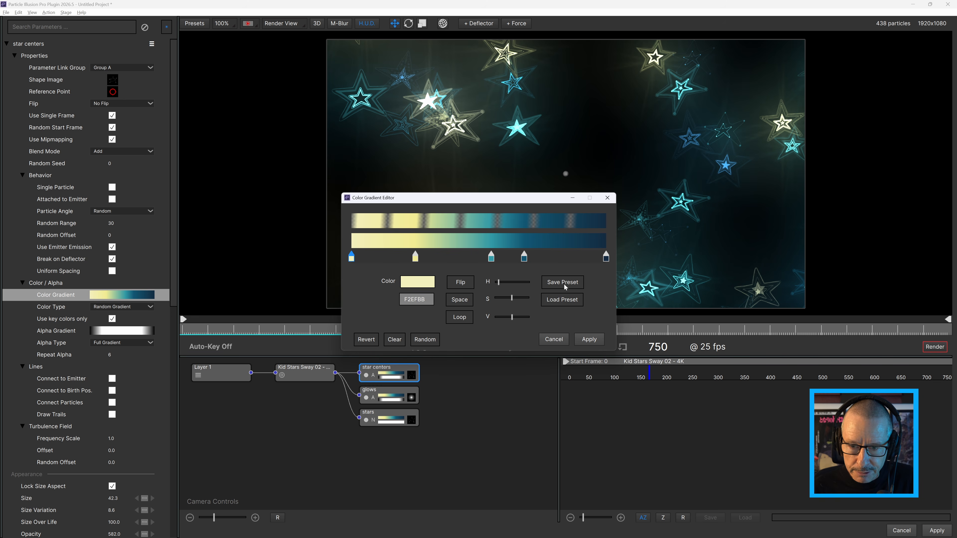
- Apply the pale yellow-orange-dark red gradient preset to the star centers and copy that gradient onto the stars particle type
click(564, 300)
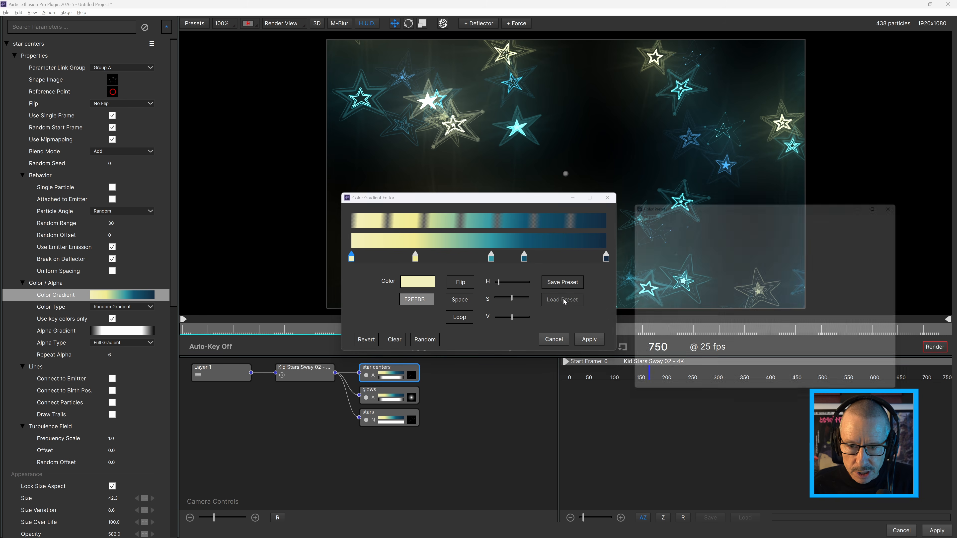
click(647, 209)
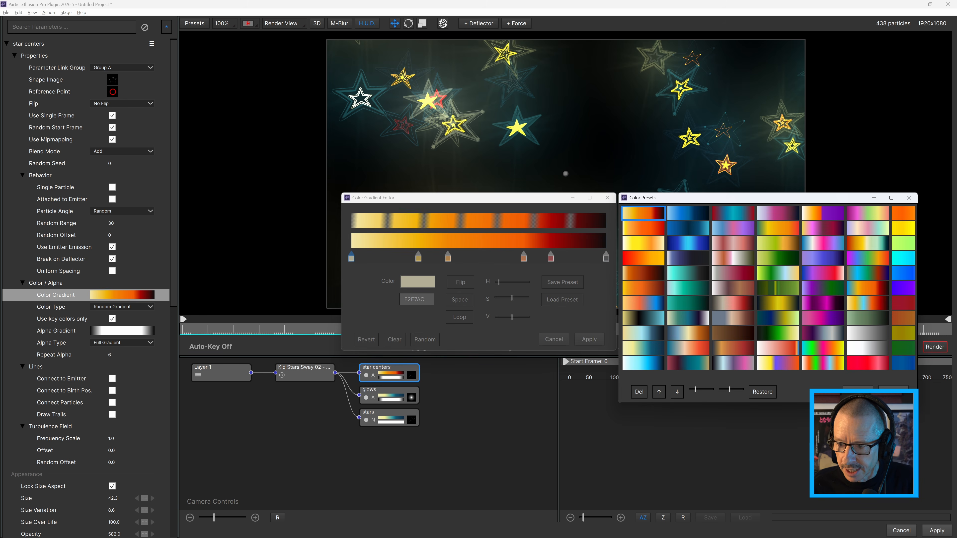
click(893, 392)
click(601, 343)
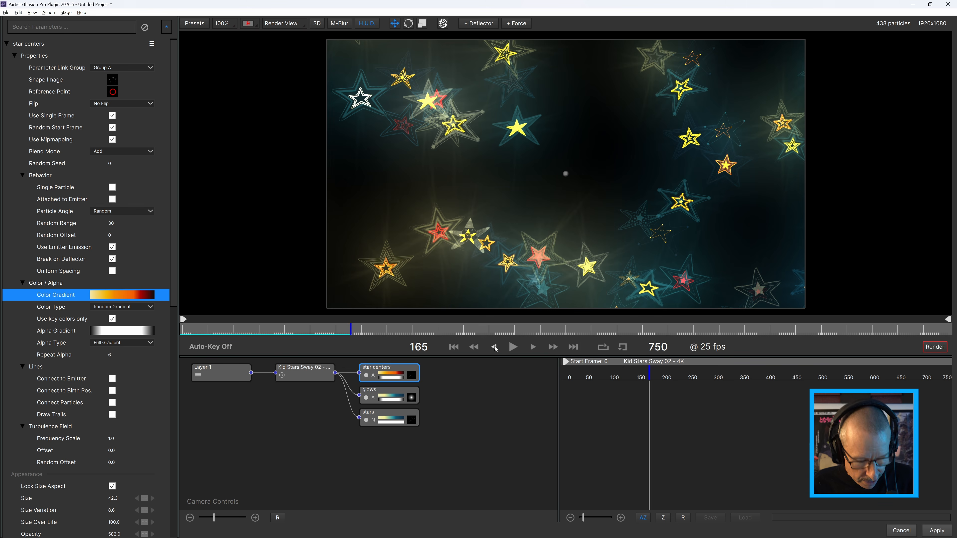
drag(395, 378, 392, 418)
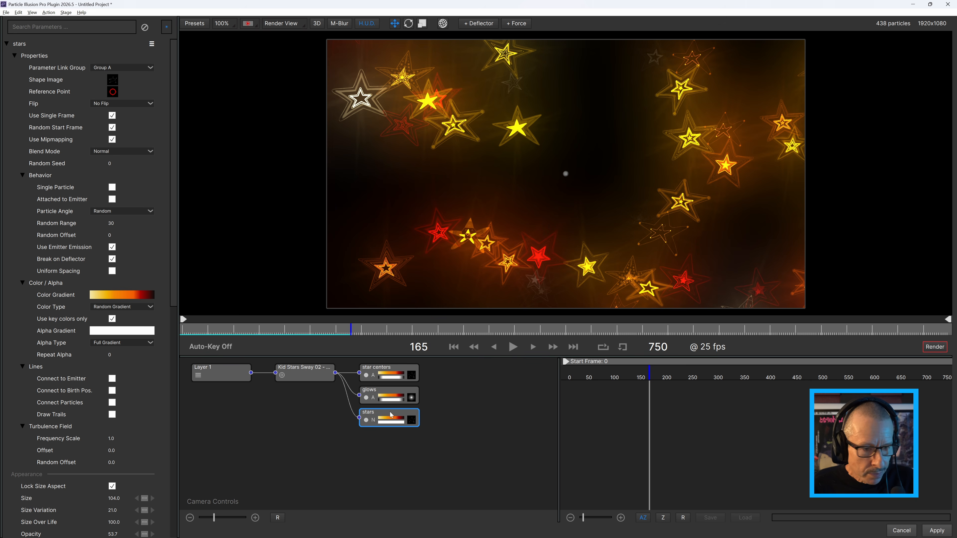
- Link the Color Gradient parameter on the stars, glows and star centers particle types
right_click(55, 298)
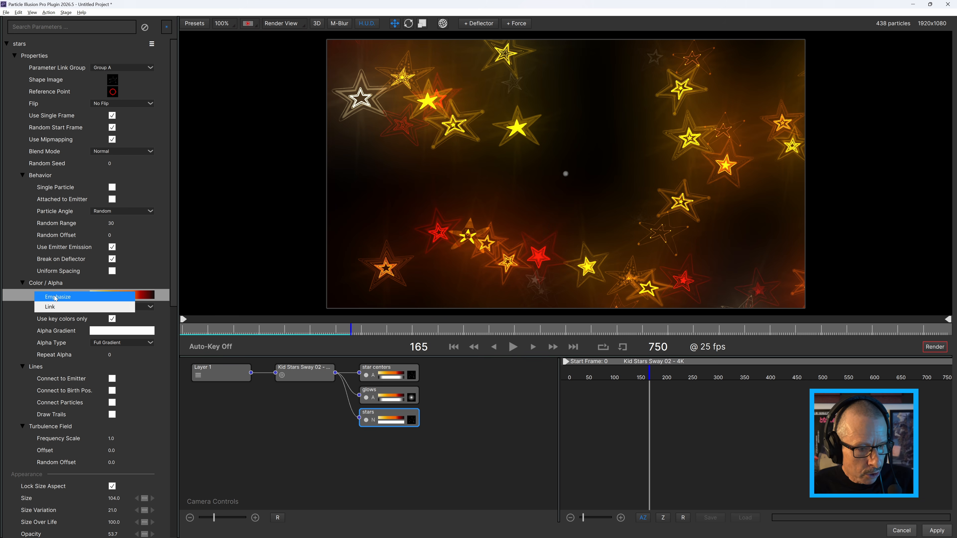
click(69, 308)
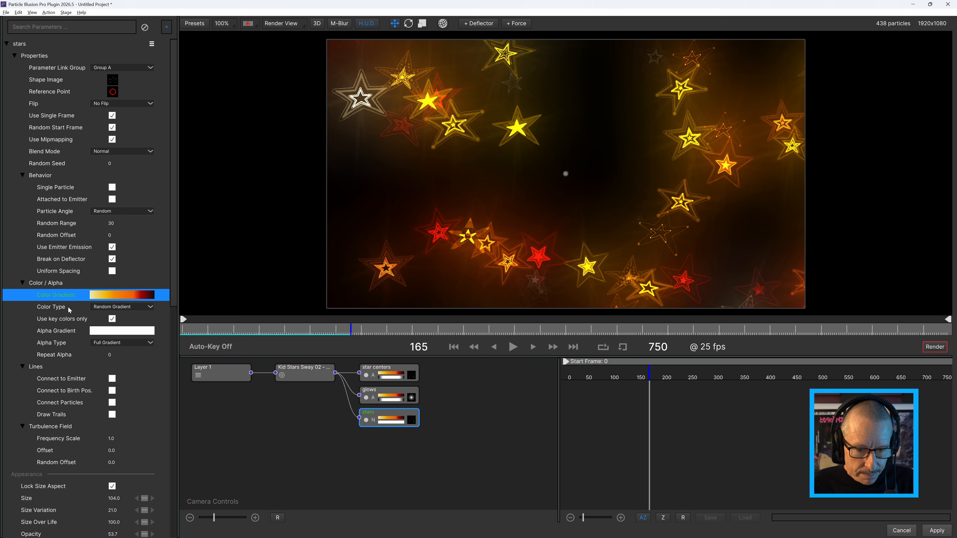
click(379, 393)
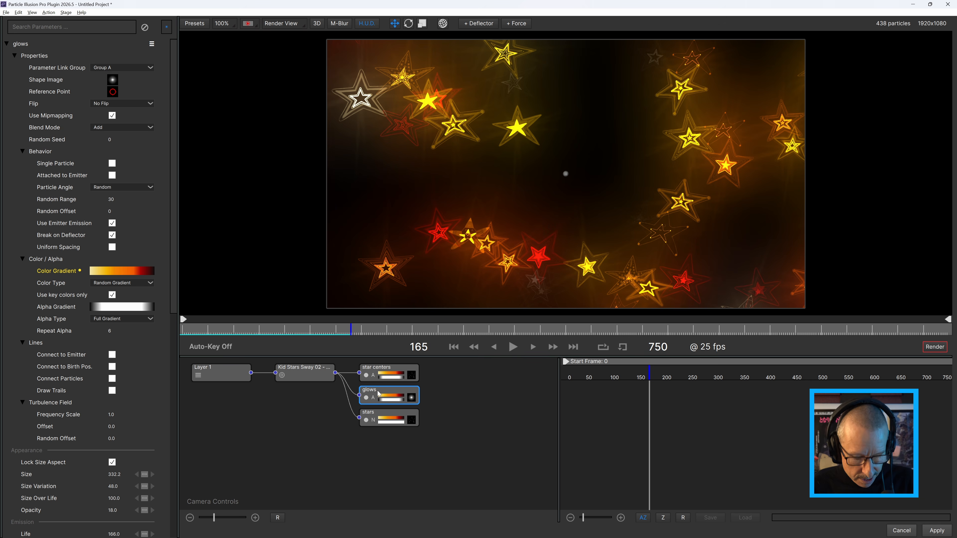
alt+double_click(61, 271)
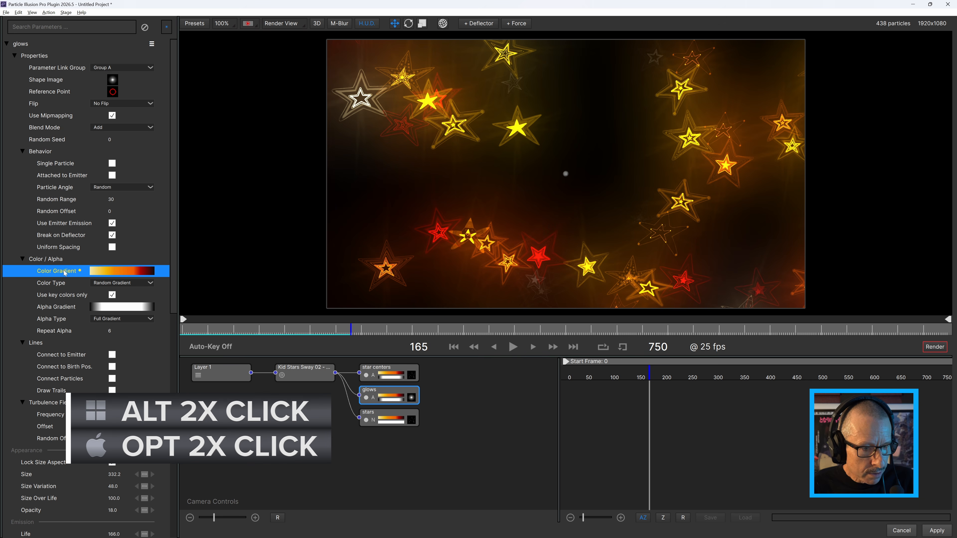
click(385, 372)
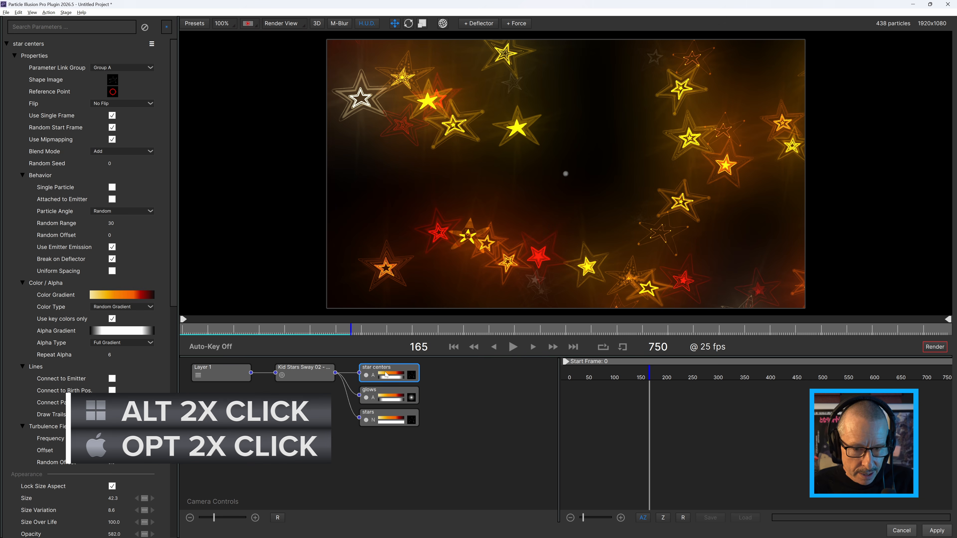
alt+double_click(57, 296)
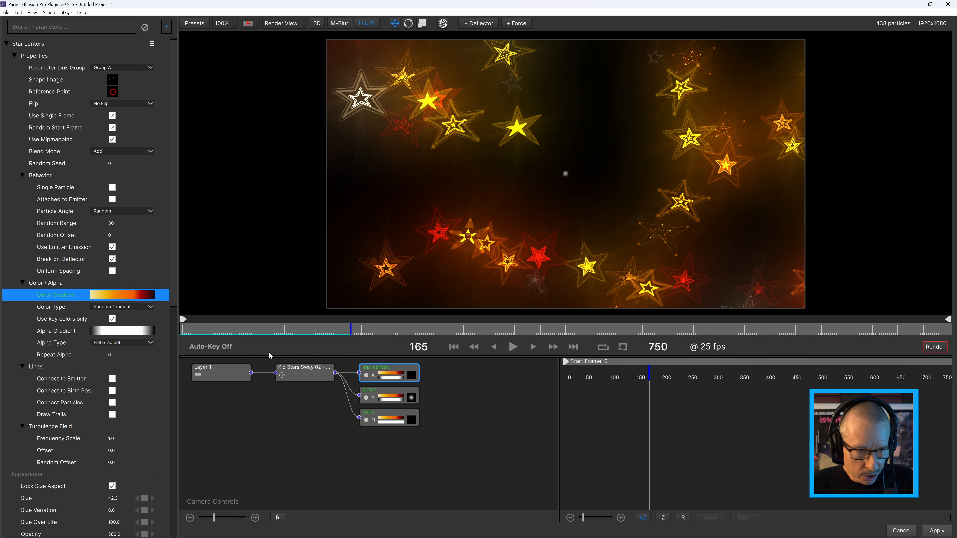
- Open the gradient presets for the star centers' linked color gradient and arrange the dialogs clear of the stage preview
click(63, 309)
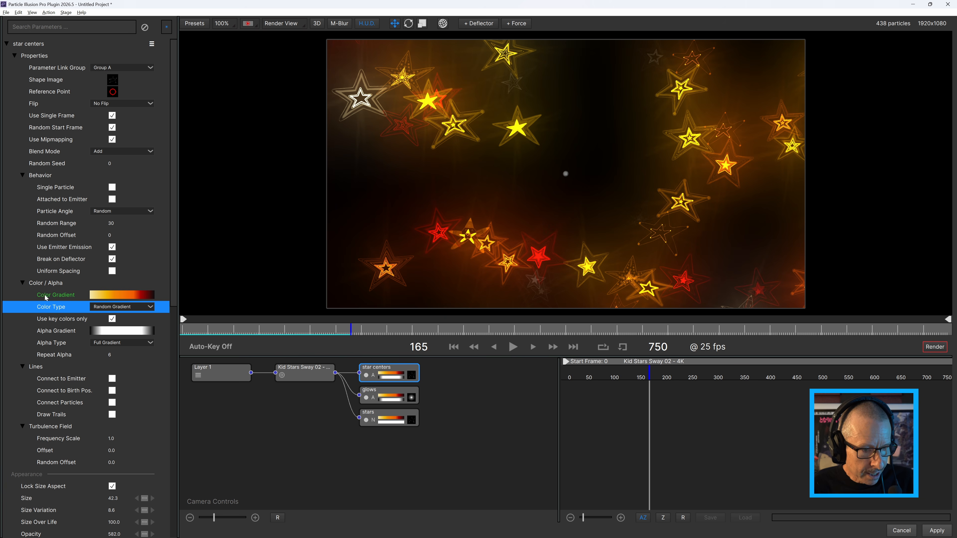
click(380, 368)
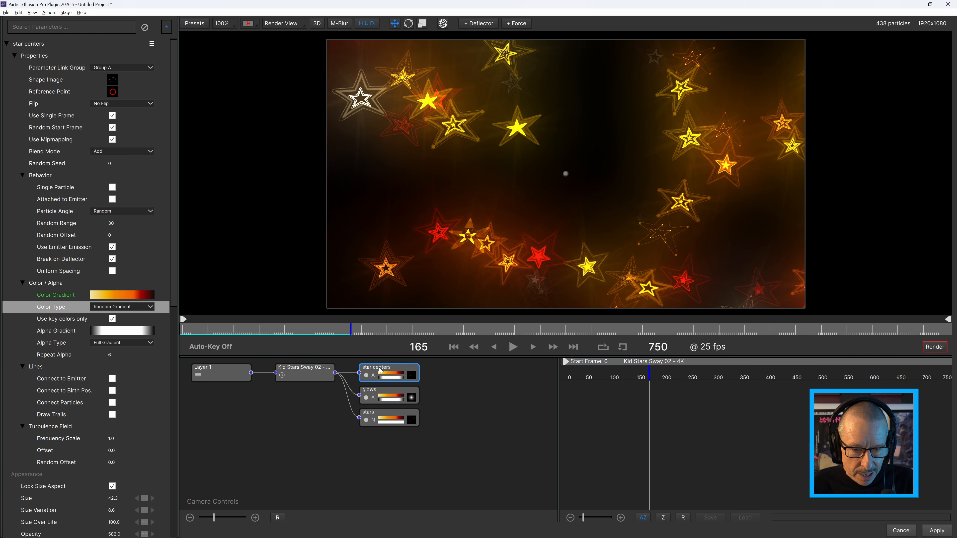
click(390, 375)
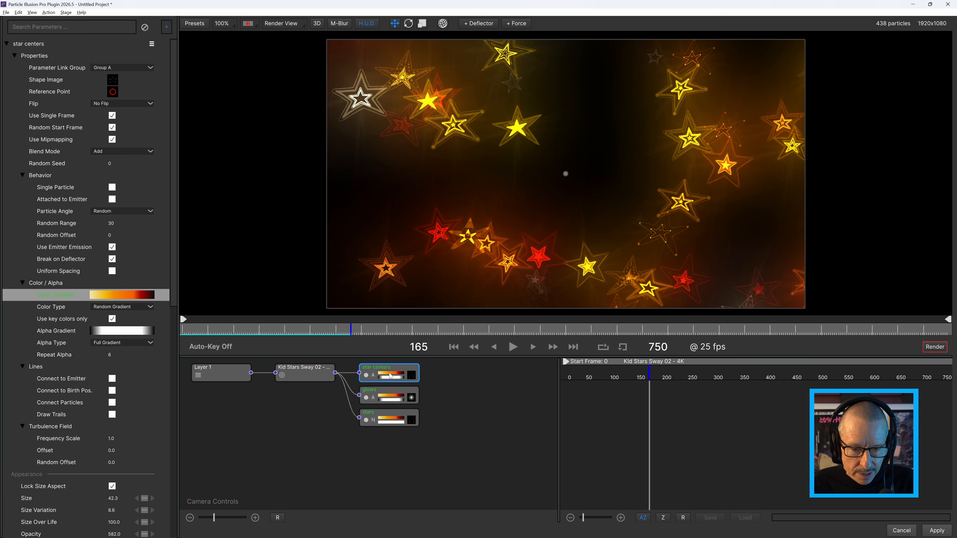
drag(532, 204, 236, 163)
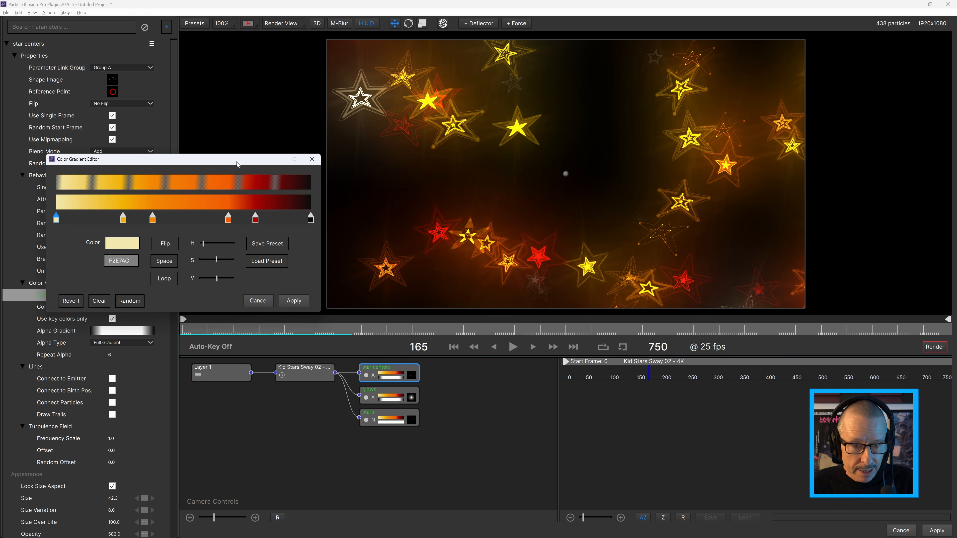
click(265, 261)
drag(422, 164, 665, 225)
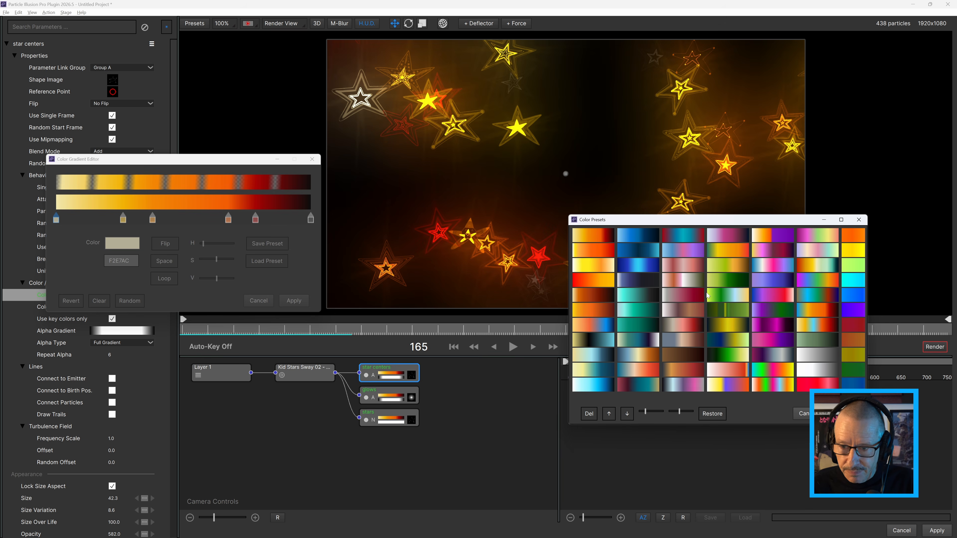
- Preview various green, yellow, brown, red and orange gradient presets on the linked particle types
click(685, 241)
click(719, 252)
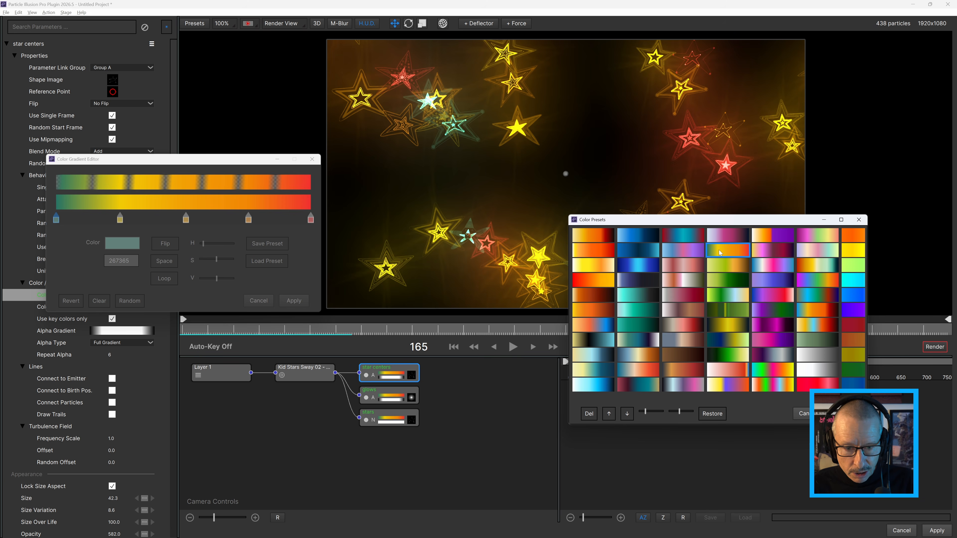
click(732, 317)
click(731, 328)
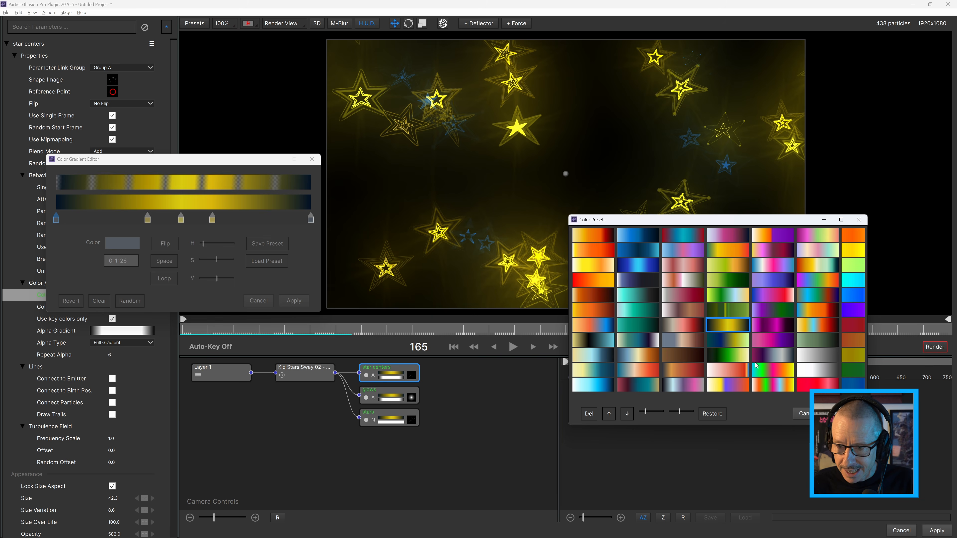
click(771, 368)
click(730, 369)
click(684, 340)
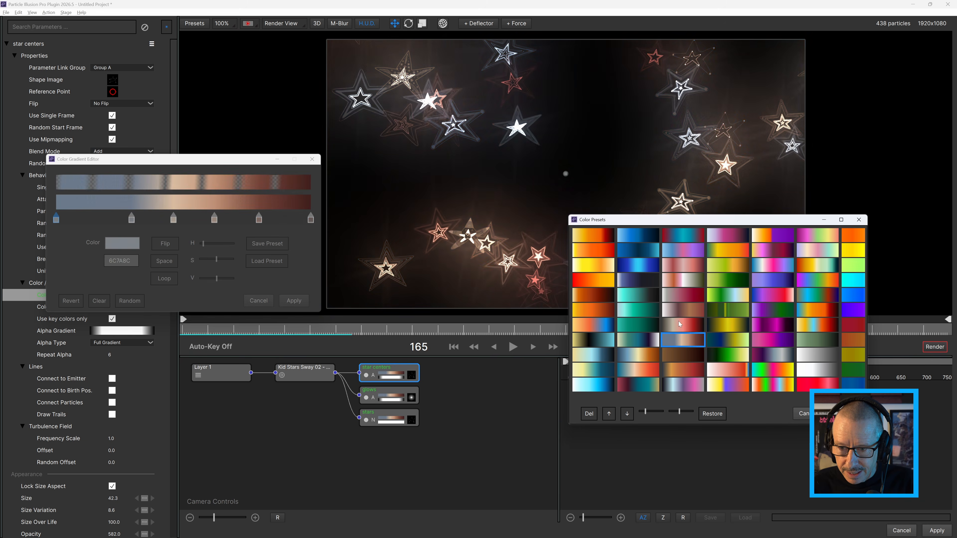
click(680, 324)
click(679, 311)
click(679, 296)
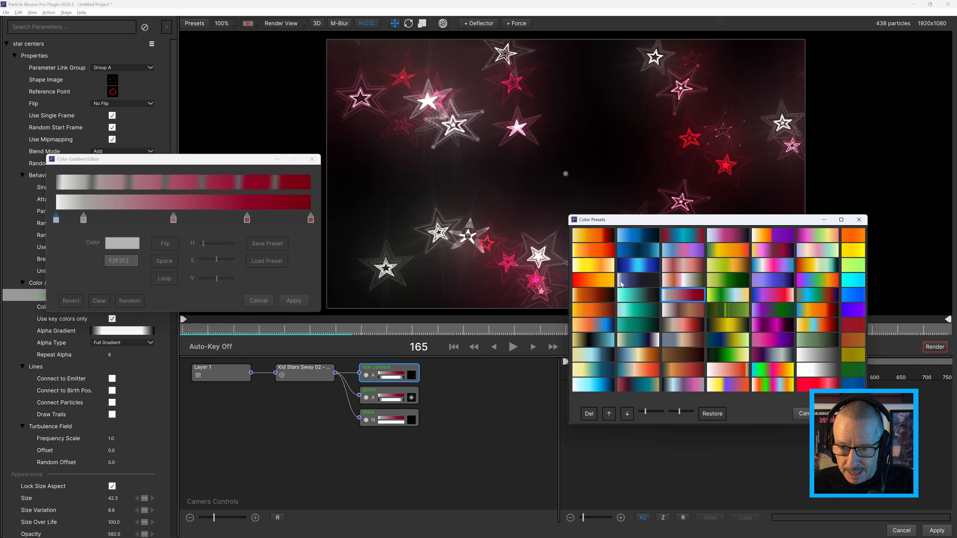
click(593, 267)
click(599, 283)
click(597, 309)
- Apply the light orange-to-dark blue gradient preset starting with FFD97B to the linked color gradients
click(598, 328)
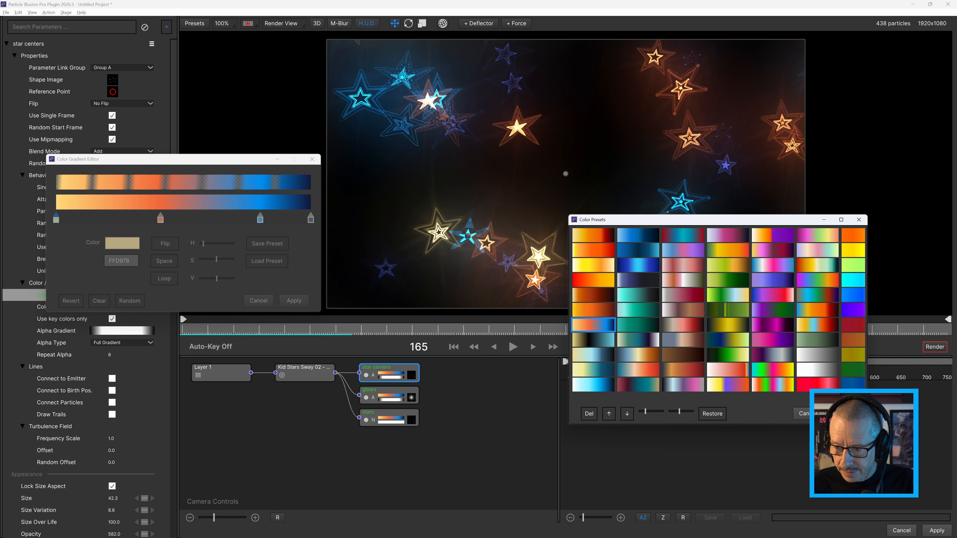
click(840, 413)
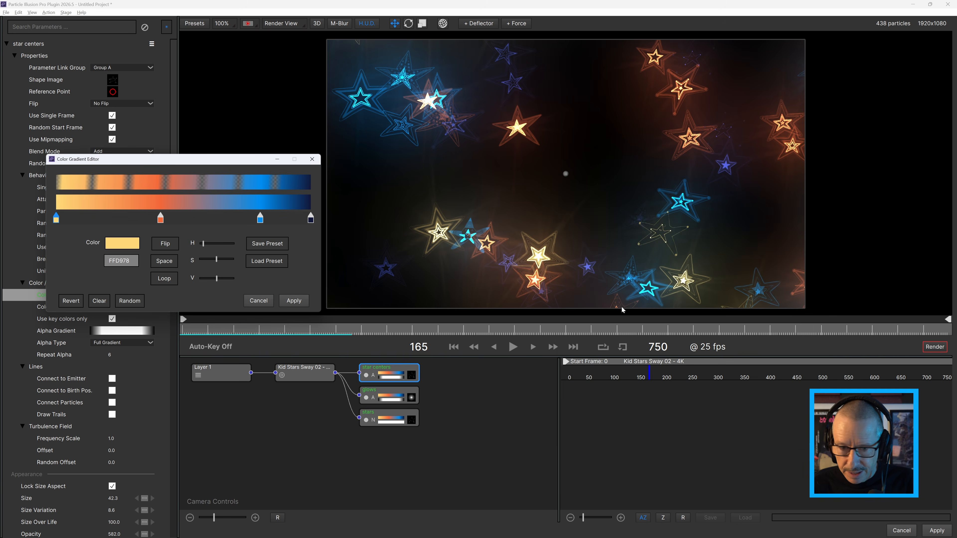
click(293, 301)
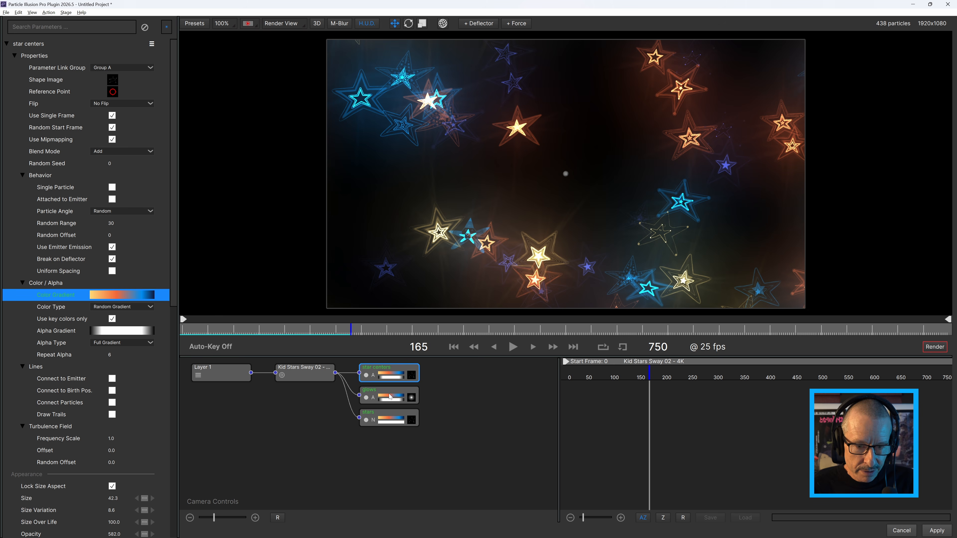
- Set the glows particle type's Parameter Link Group to Group B
click(392, 420)
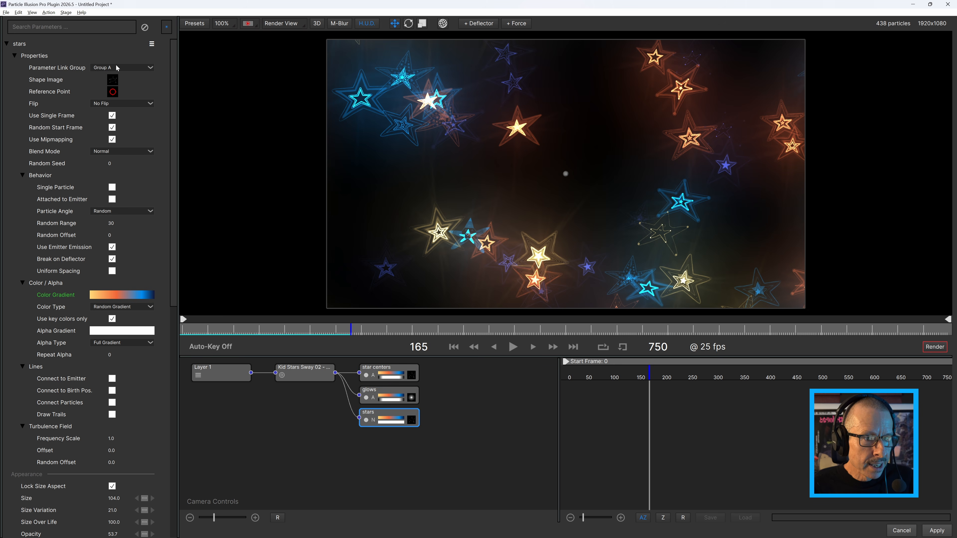
click(380, 395)
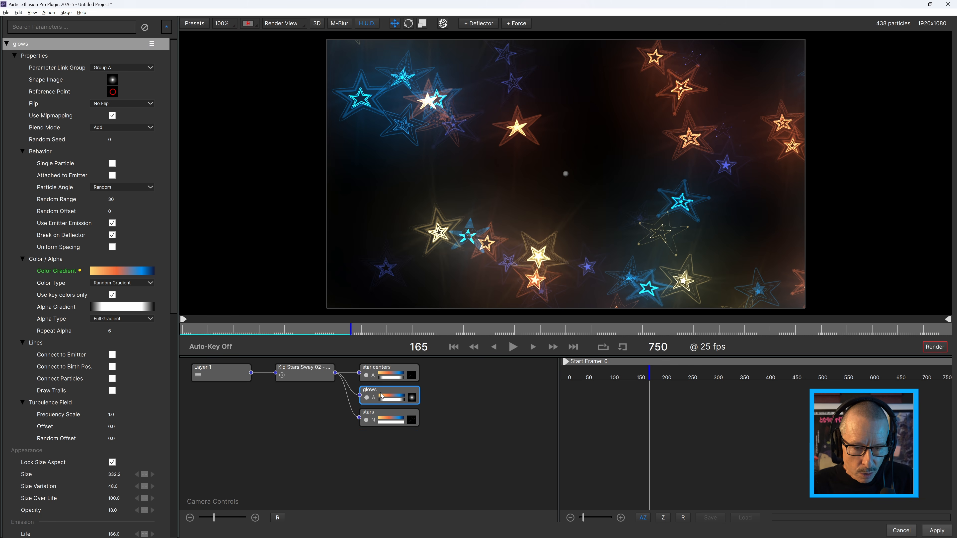
click(127, 70)
click(107, 79)
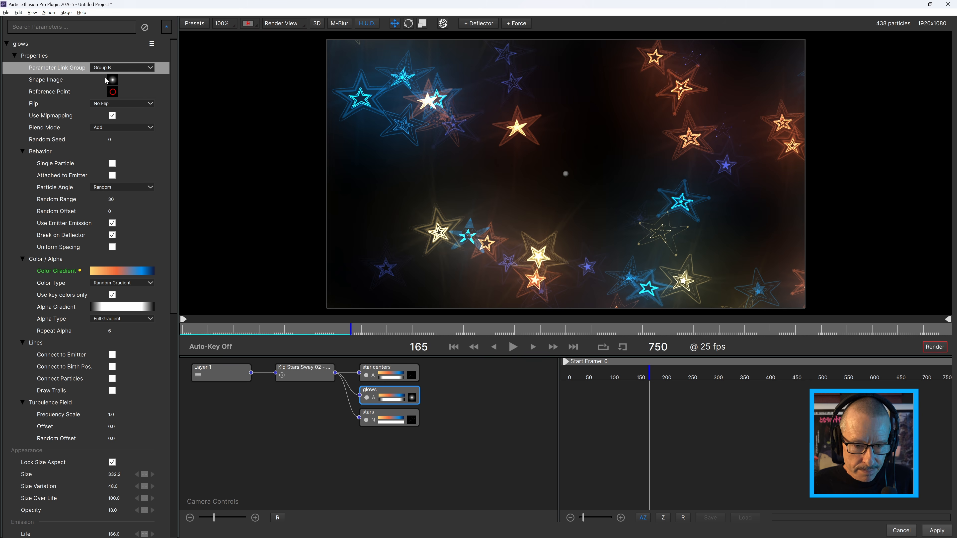
- Duplicate the glows particle type, check the copy's parameters and reselect the original glows
right_click(384, 395)
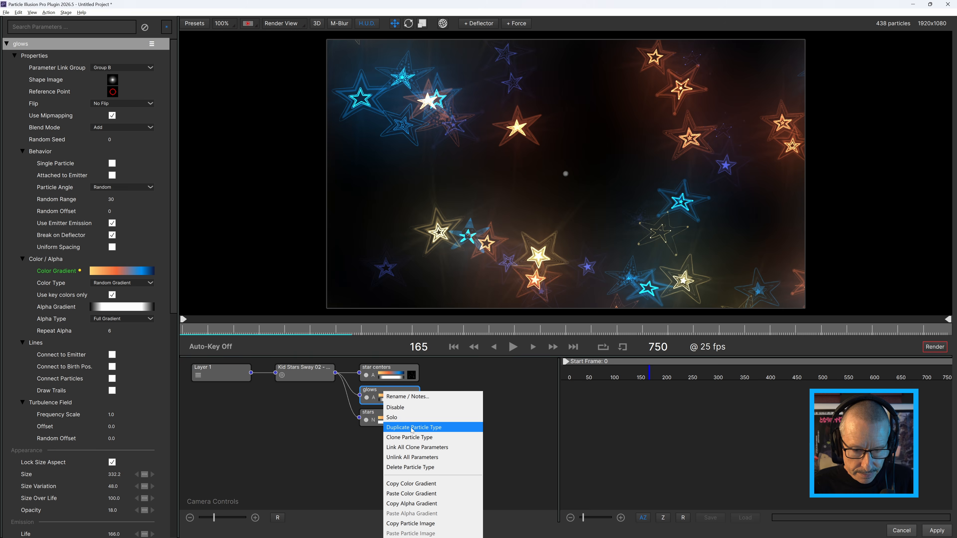
click(403, 427)
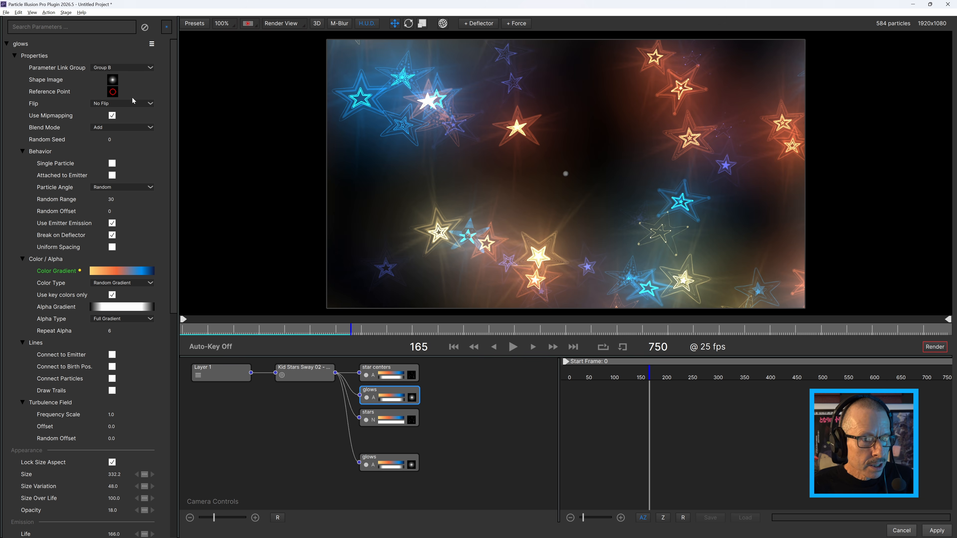
click(385, 462)
click(391, 398)
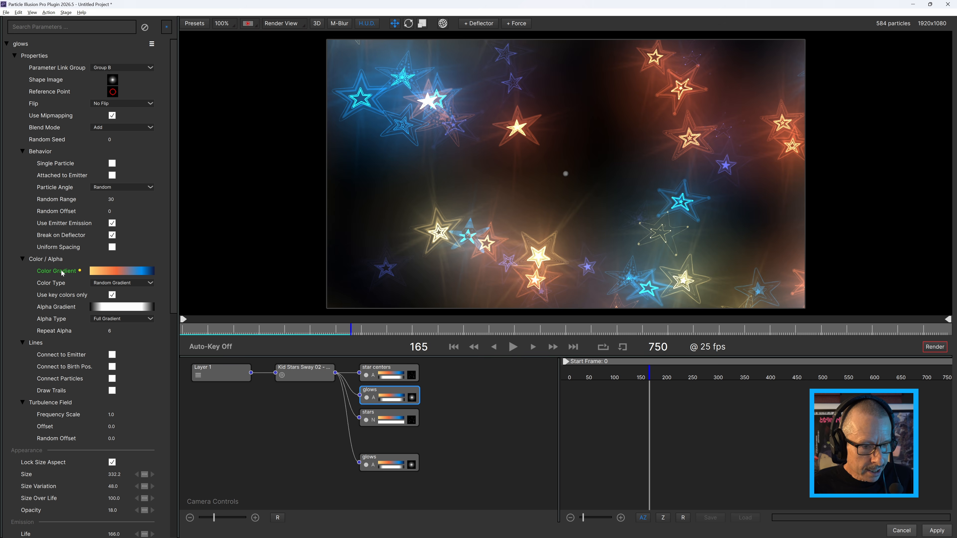
- Try several gradient presets on the linked Group B glows and apply the pink-to-dark purple one starting with BF649C
click(389, 398)
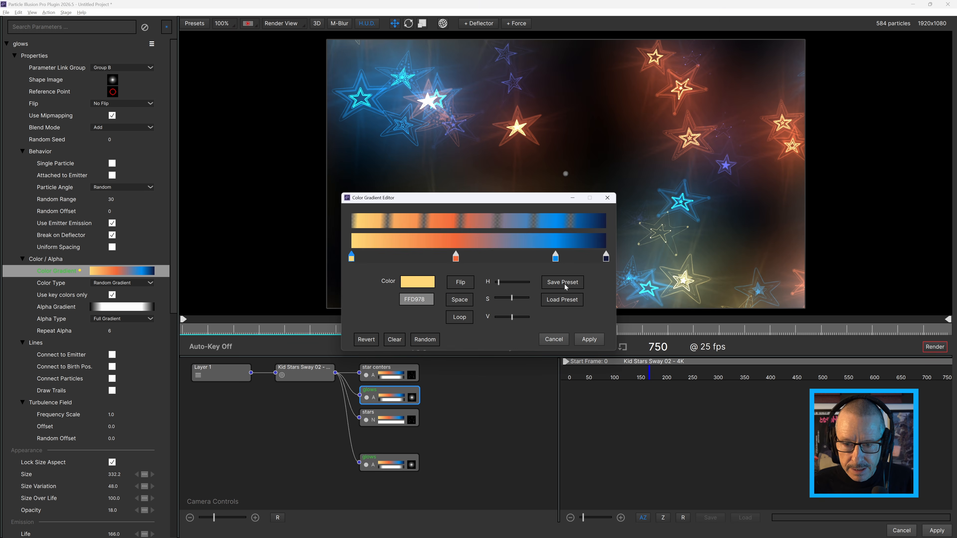
click(563, 300)
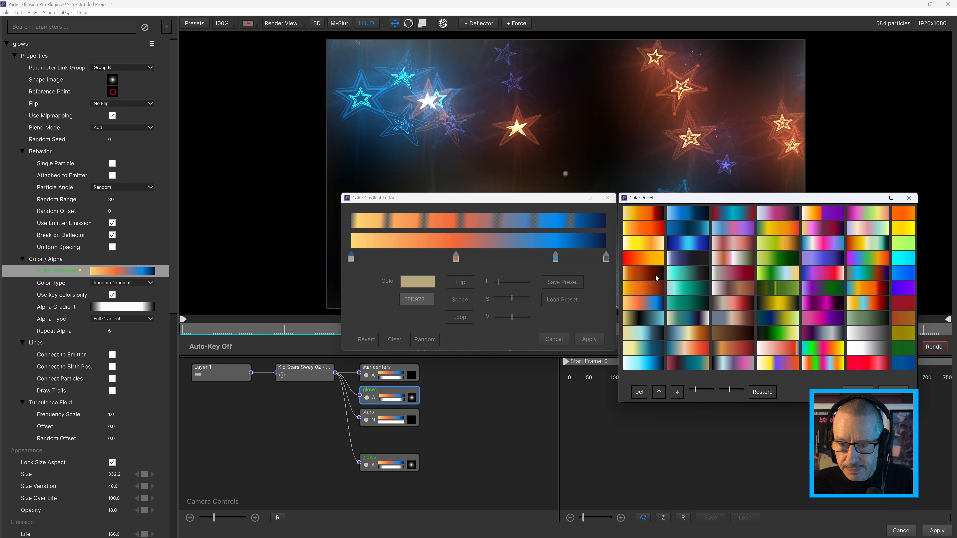
click(649, 291)
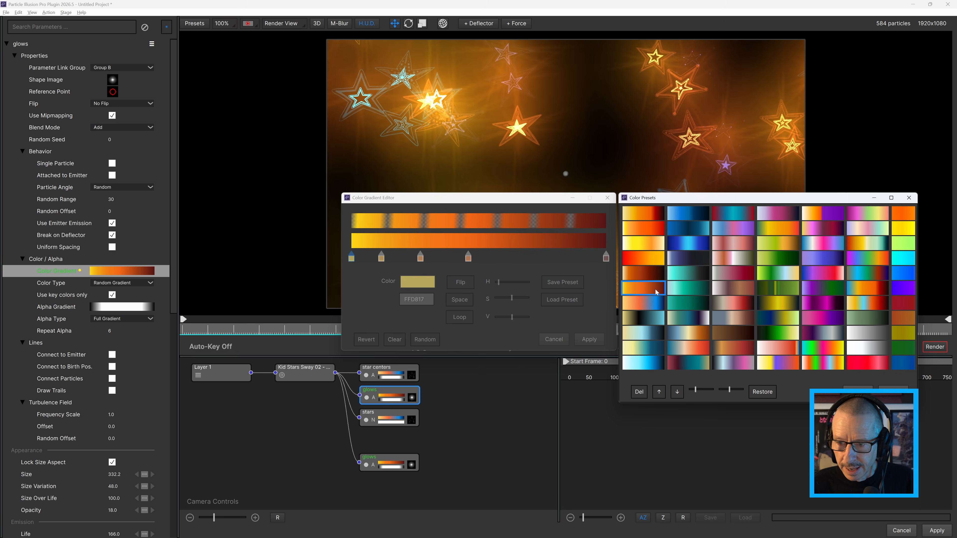
click(786, 308)
click(784, 319)
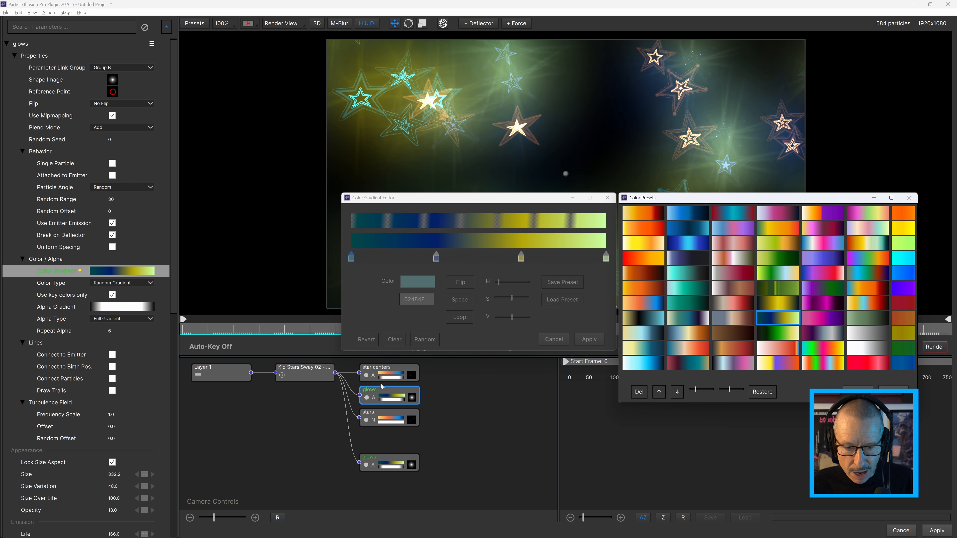
click(827, 316)
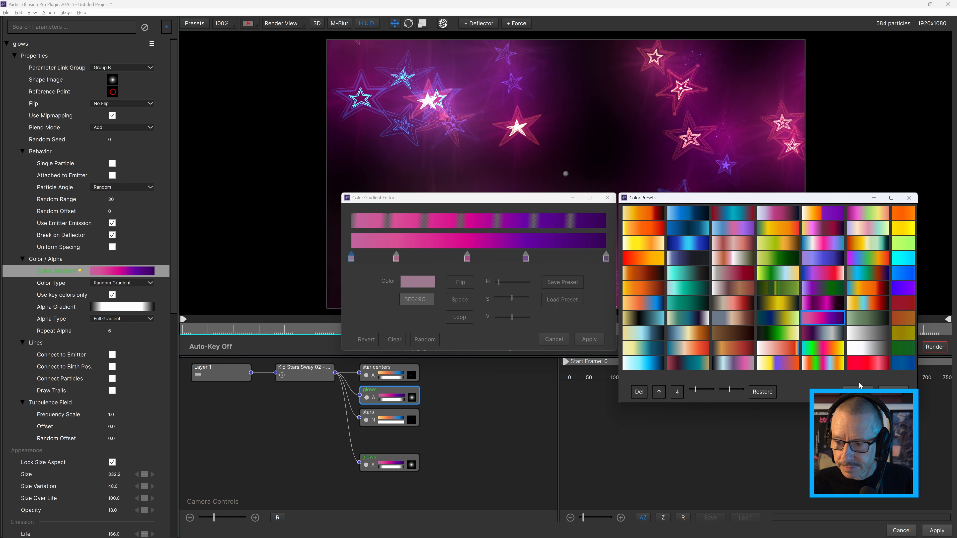
click(893, 391)
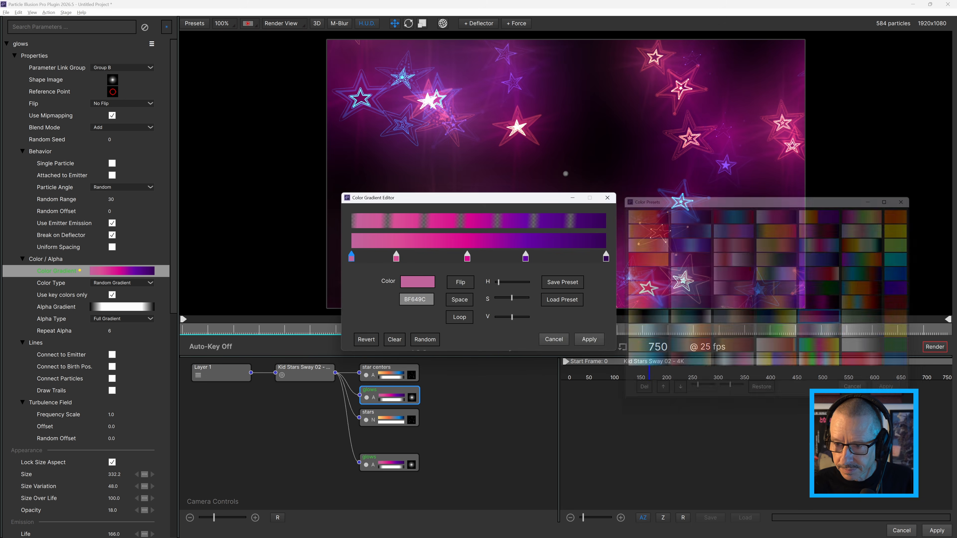
click(596, 340)
click(107, 67)
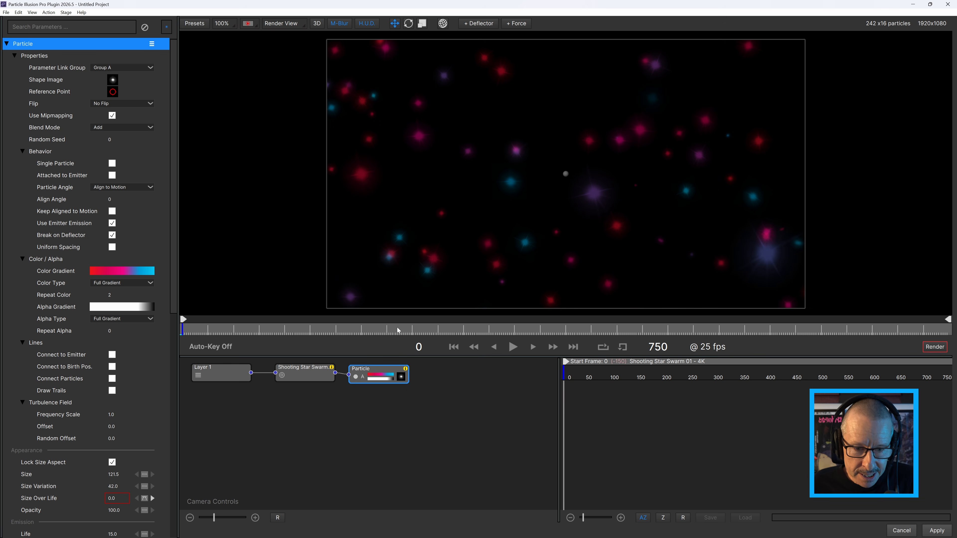
- Scrub to about frame 222, duplicate the Particle type and place the copy directly below the original
click(367, 370)
mouse_move(396, 332)
mouse_down()
mouse_move(327, 333)
mouse_move(409, 333)
mouse_up()
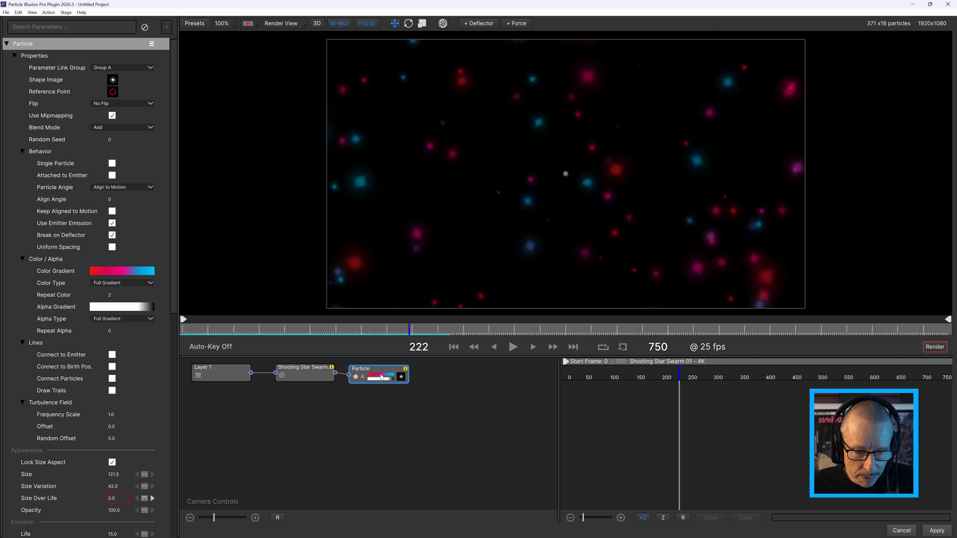
right_click(370, 372)
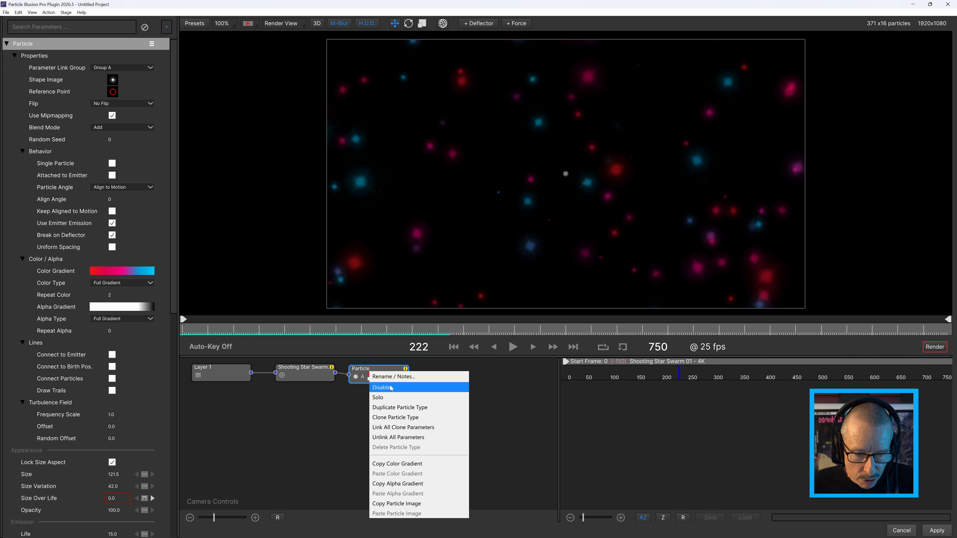
click(395, 408)
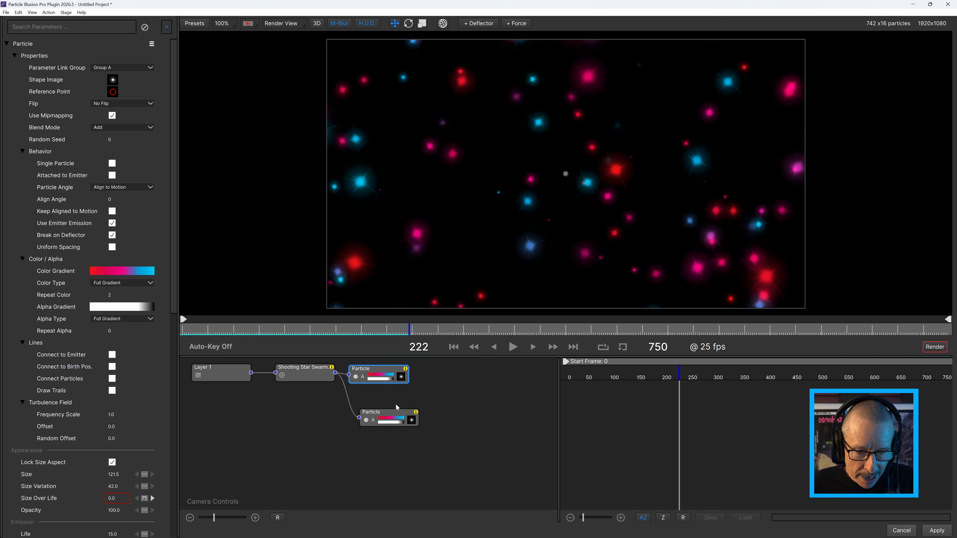
drag(392, 419, 381, 417)
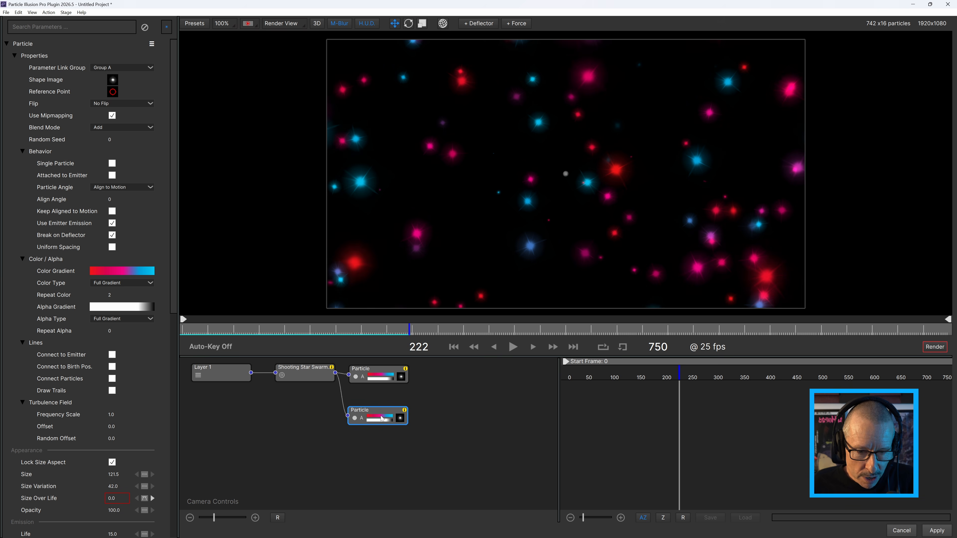
- Clear the duplicate particle type's color gradient to white and set its Size to 29.0
click(380, 417)
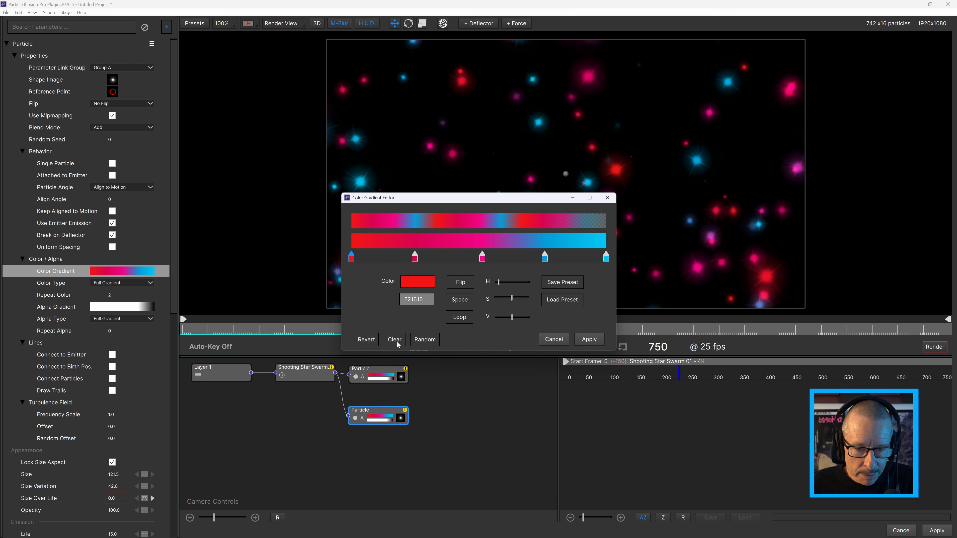
click(396, 340)
click(588, 339)
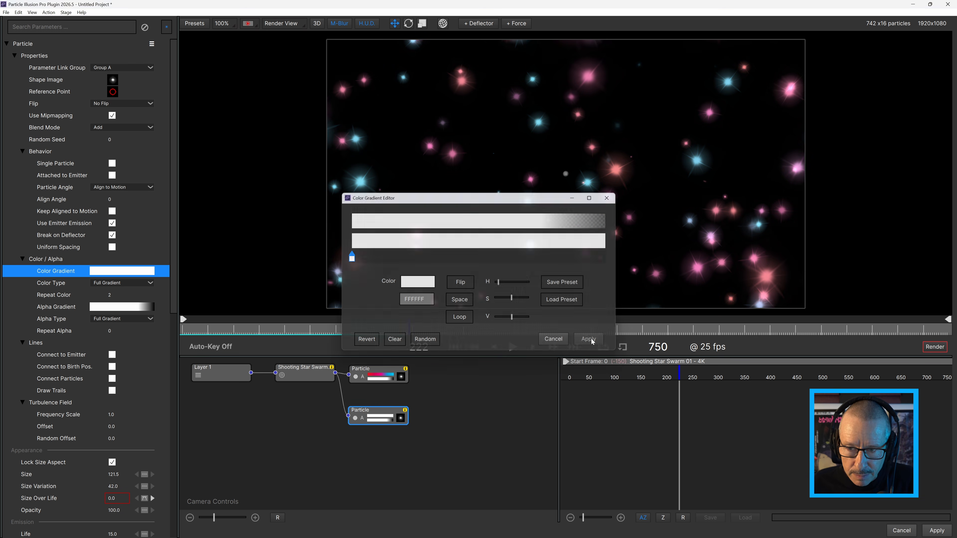
drag(112, 474, 68, 477)
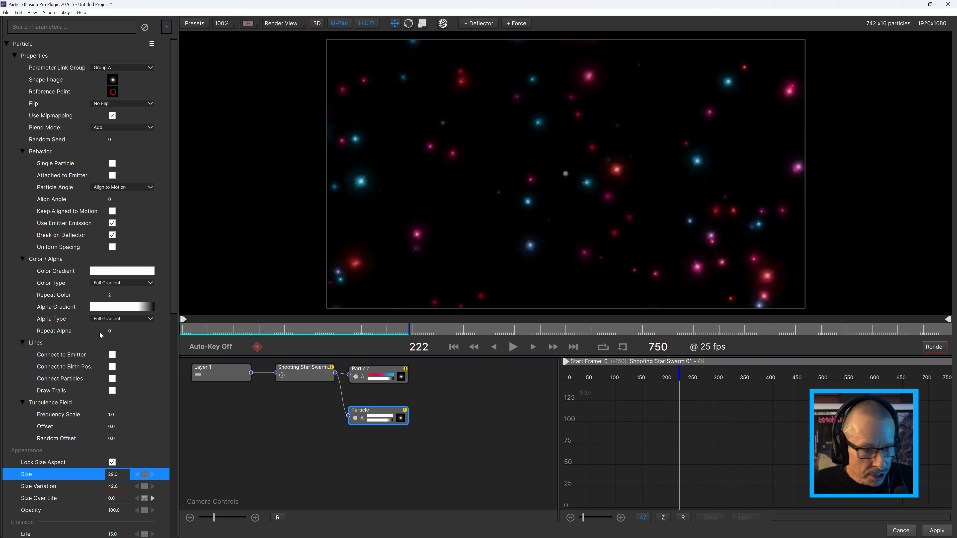
- Enable Draw Trails on the duplicate with Trail Taper 67 and Trail Length 52, and preview the trails around frame 136
click(112, 390)
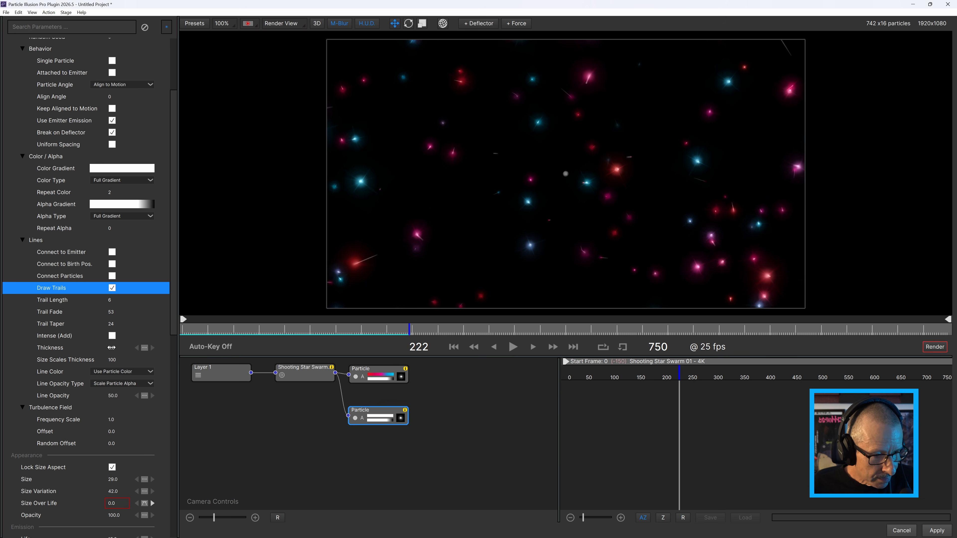
drag(119, 324, 142, 304)
drag(141, 301, 138, 303)
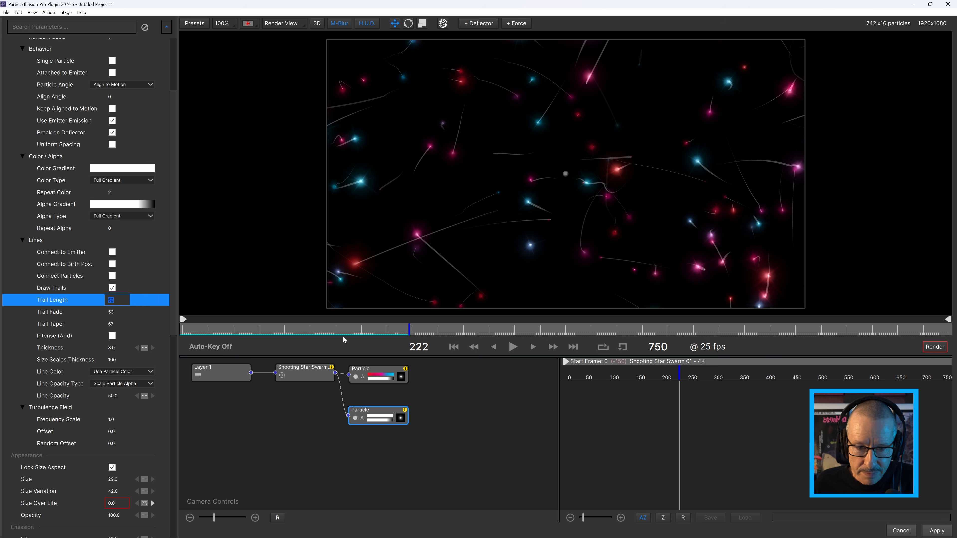
drag(291, 330, 324, 340)
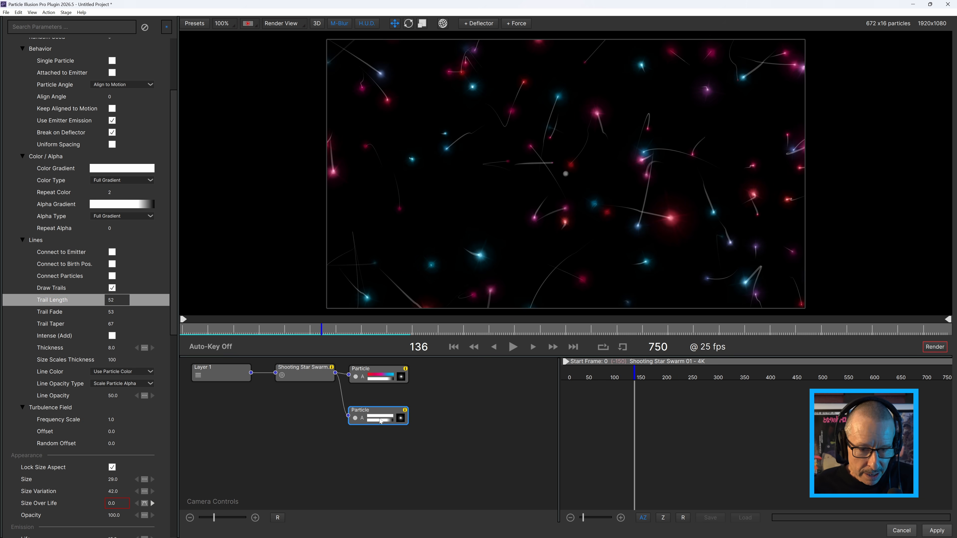
- Set the duplicate's Weight to 17.5 and scrub the timeline to compare its motion with the original particles
drag(177, 295, 170, 483)
mouse_move(112, 387)
mouse_down()
mouse_move(132, 387)
mouse_move(120, 387)
mouse_up()
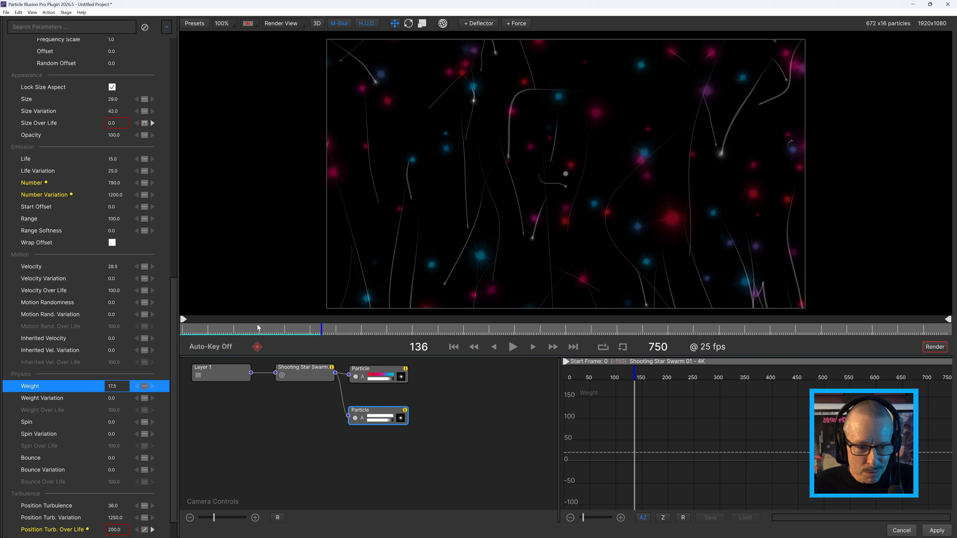
drag(225, 331, 289, 356)
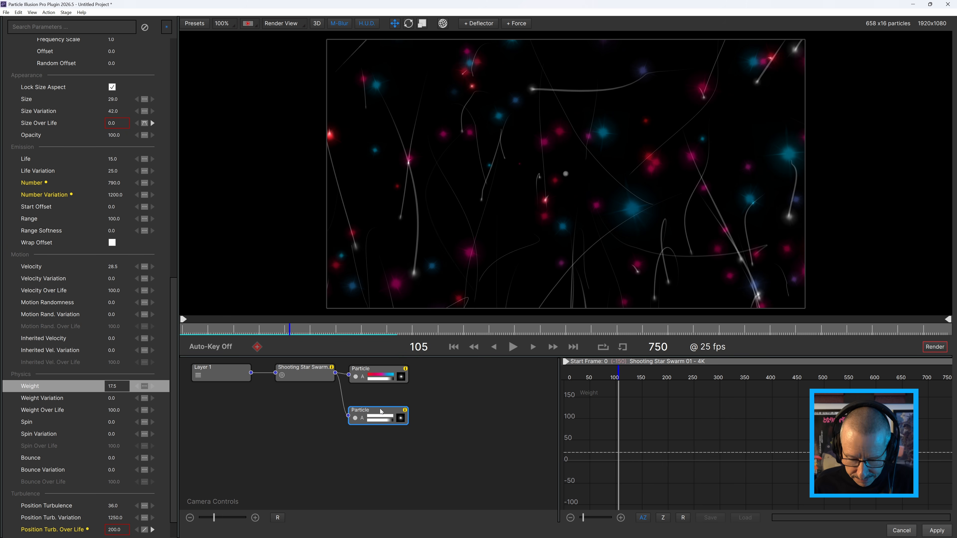
- Delete the duplicate particle type and clone the original Particle type instead
key(Delete)
click(375, 372)
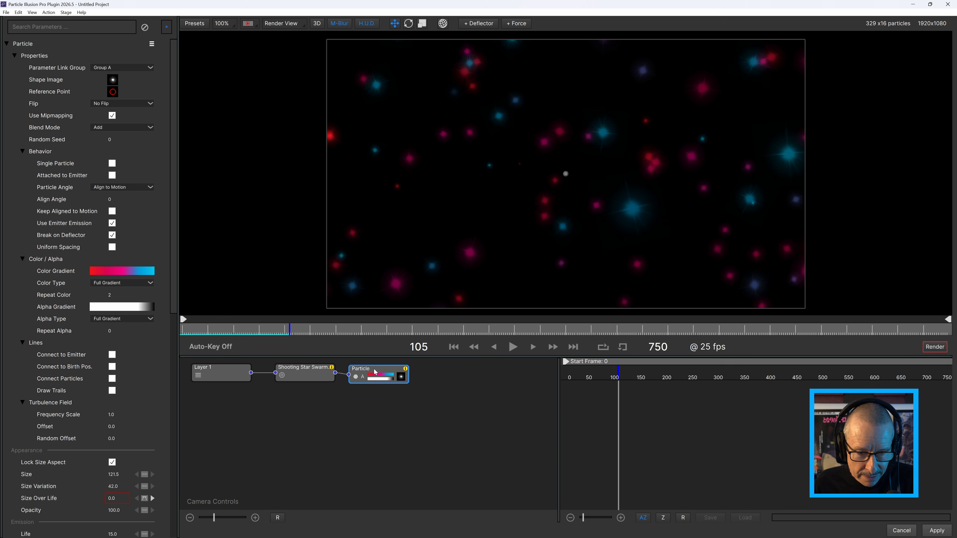
right_click(373, 374)
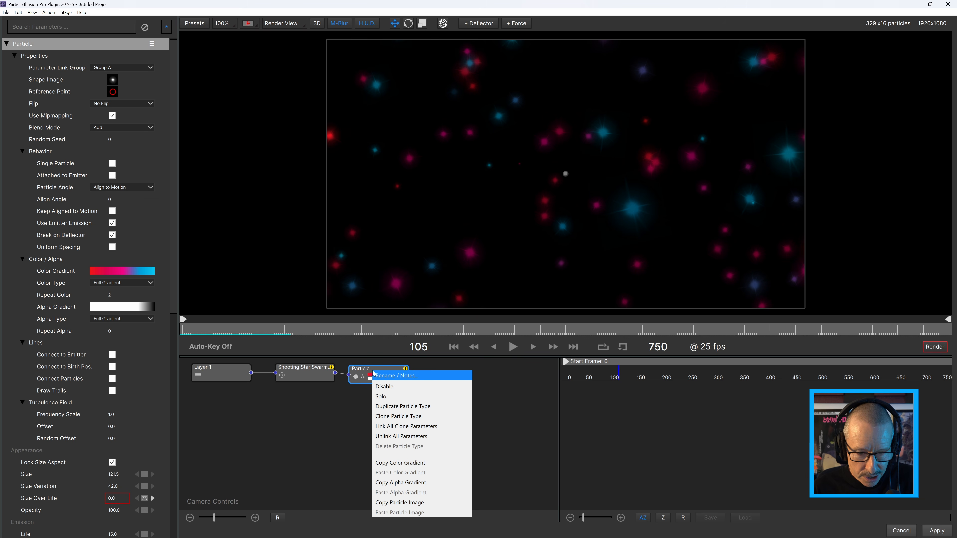
click(428, 417)
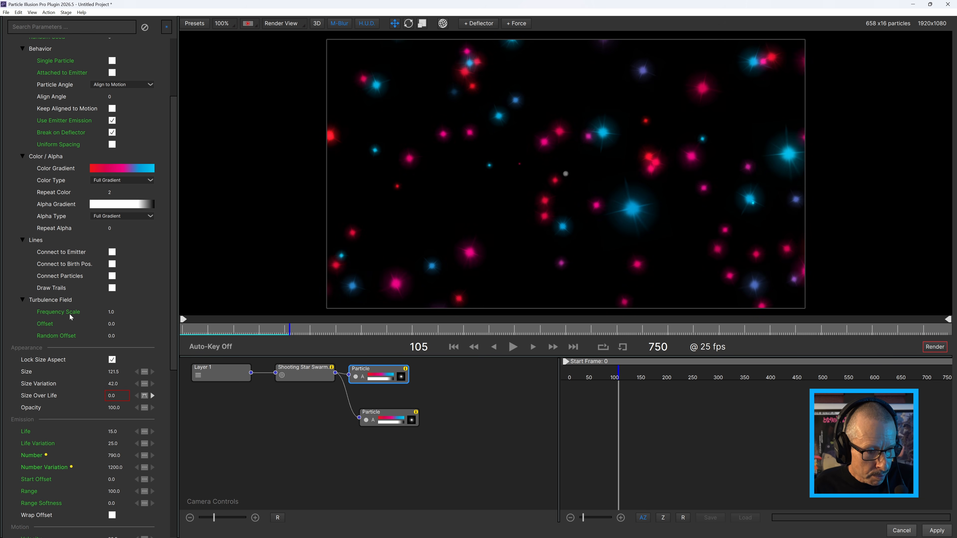
- Unlink the Turbulence Field's Frequency Scale parameter and link it again
right_click(59, 314)
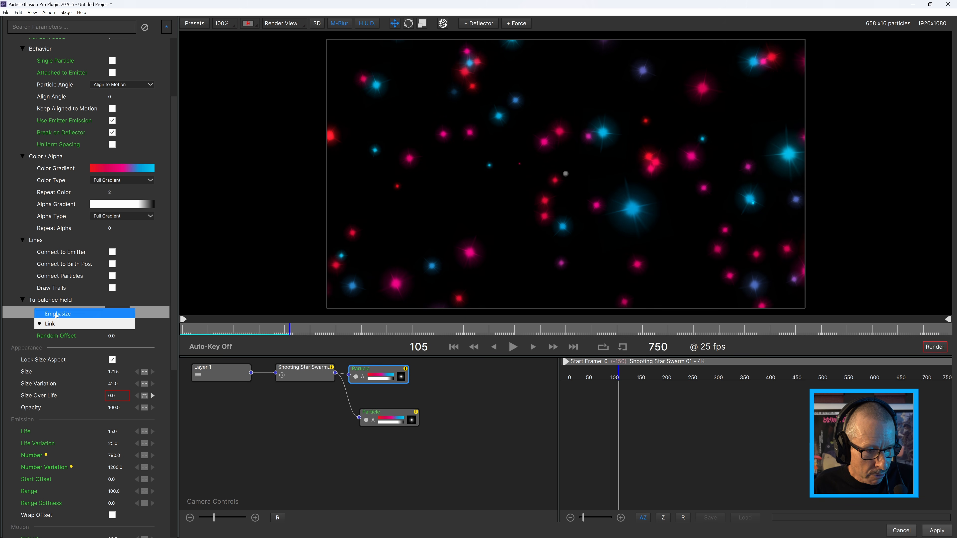
click(40, 324)
right_click(59, 314)
click(52, 324)
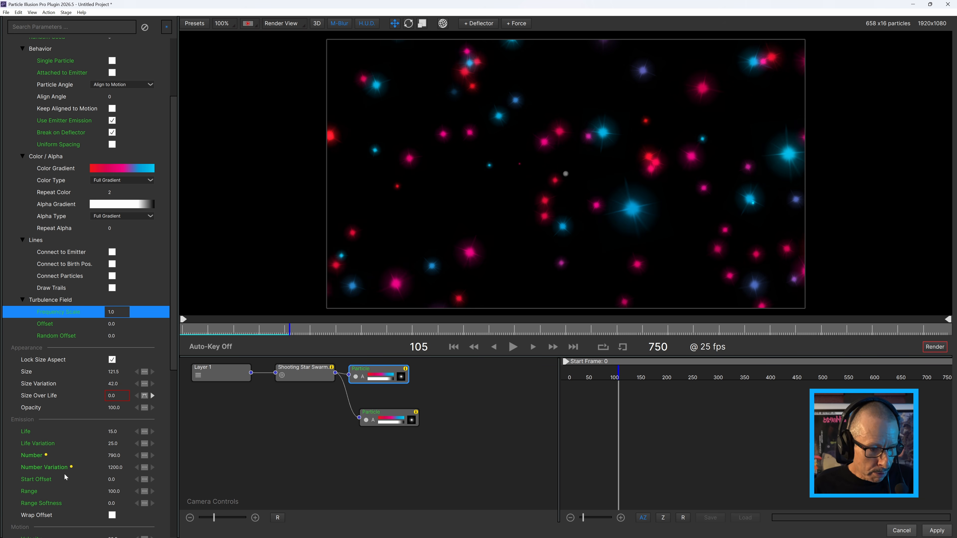
- Place the clone directly below the original particle type and clear the clone's color gradient to white
drag(175, 308, 166, 415)
drag(385, 412, 373, 408)
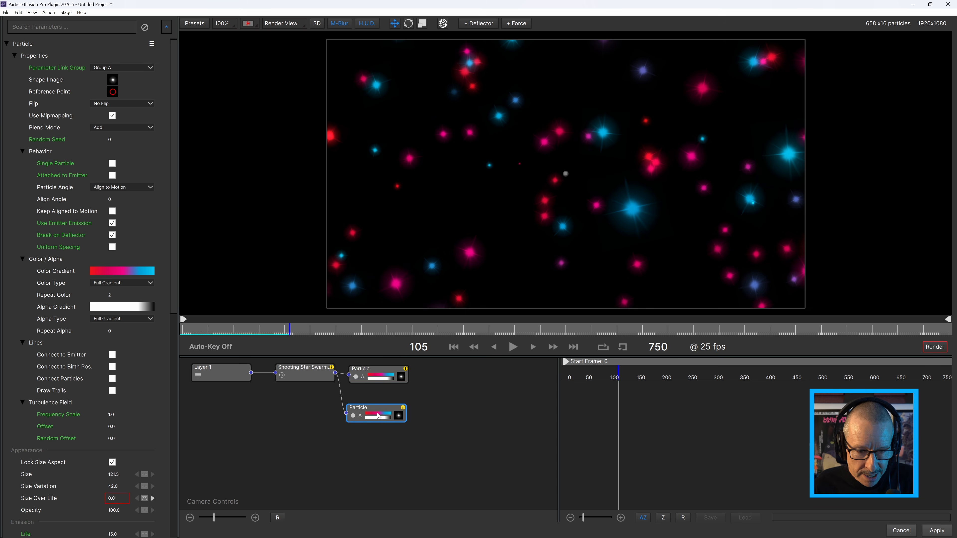
click(377, 416)
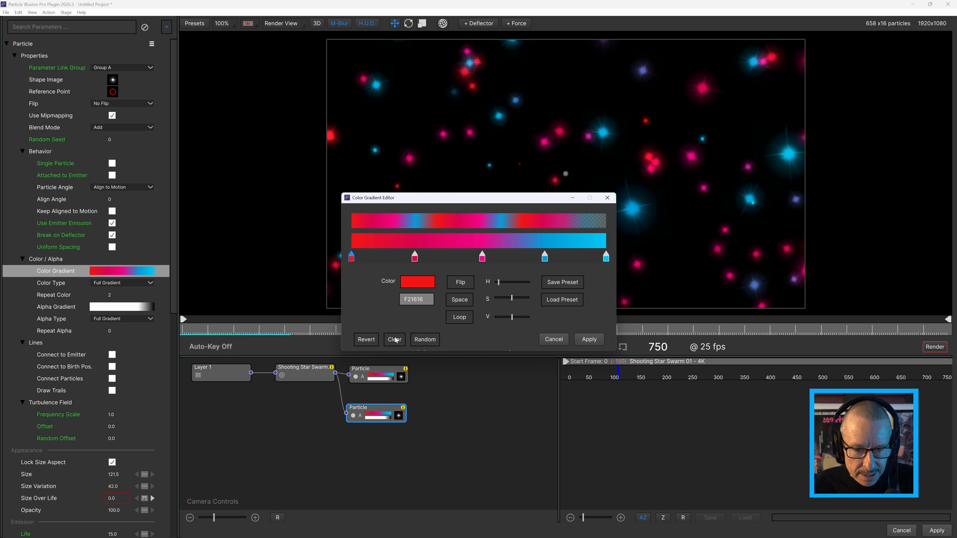
click(394, 339)
click(588, 339)
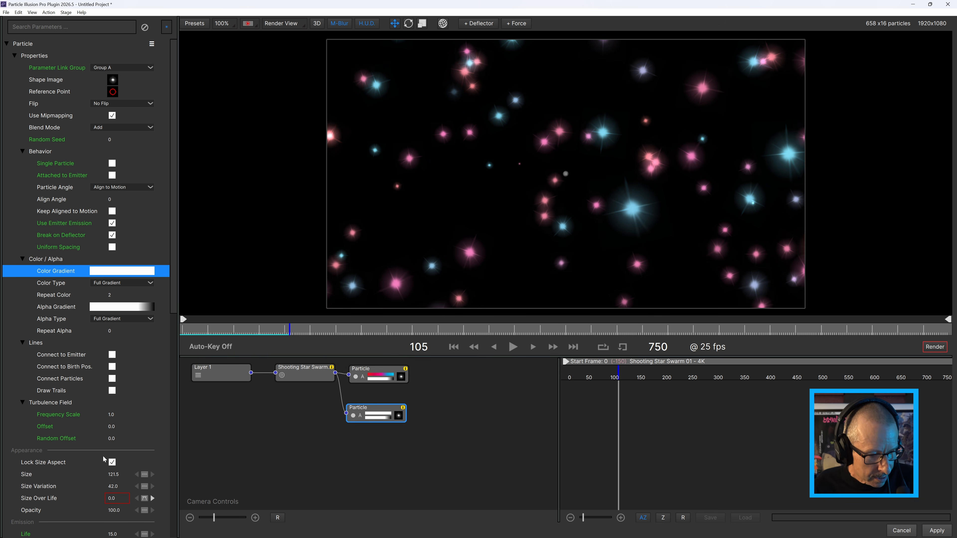
- Set the clone's Size to 44.5 and enable Draw Trails with a Trail Length of 50 and a higher Trail Taper
drag(113, 475, 71, 480)
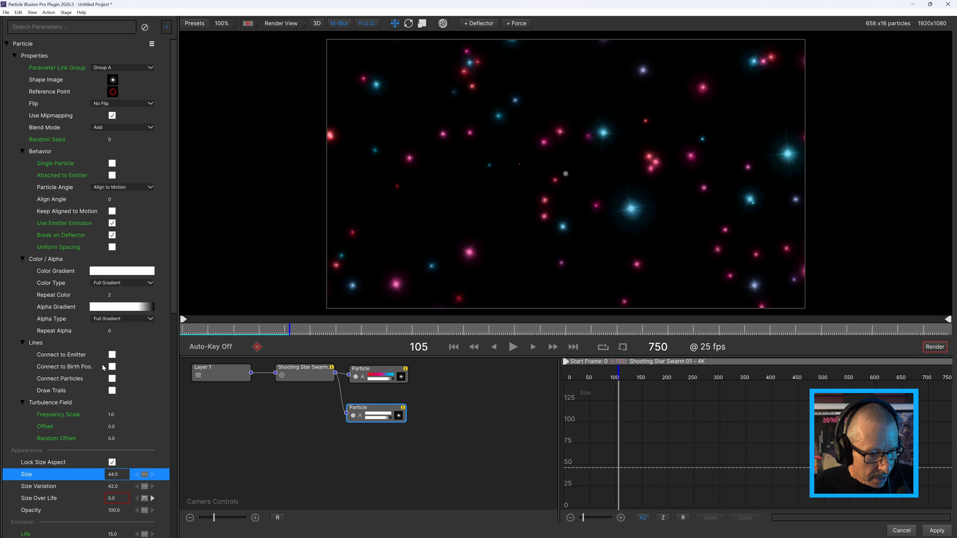
click(112, 391)
scroll(113, 392, down, 3)
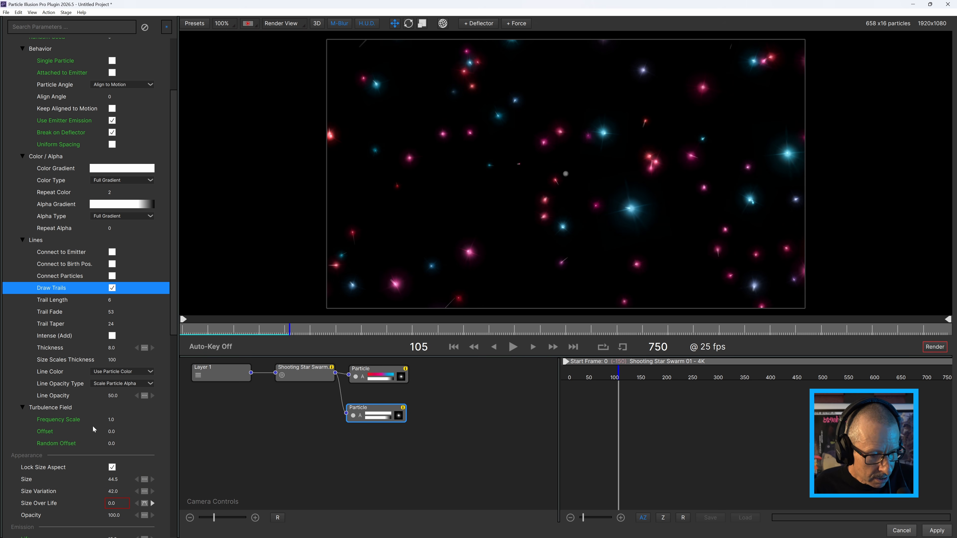
drag(110, 300, 133, 306)
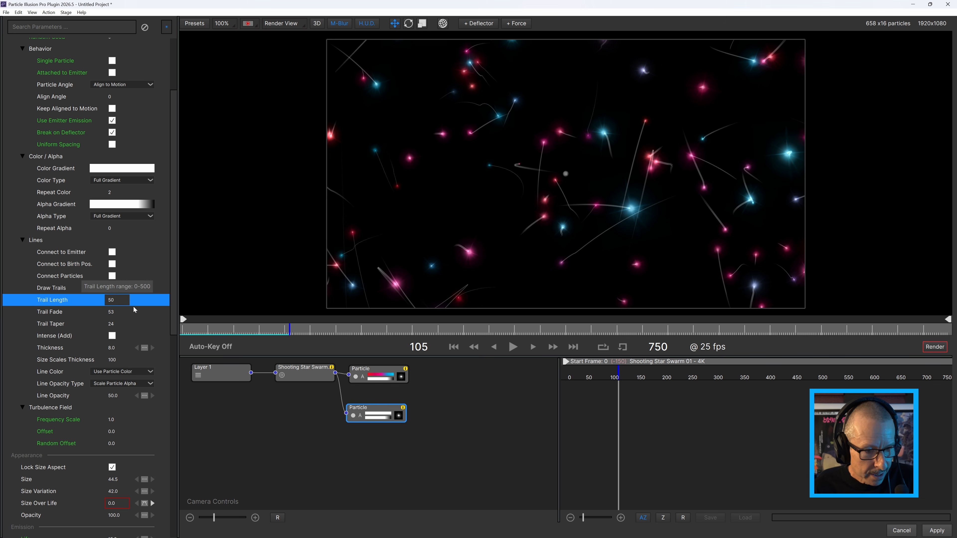
drag(112, 324, 140, 327)
- Set the linked Weight parameter to 27.0 and scrub to about frame 109 to preview both particle types moving together
drag(173, 291, 180, 503)
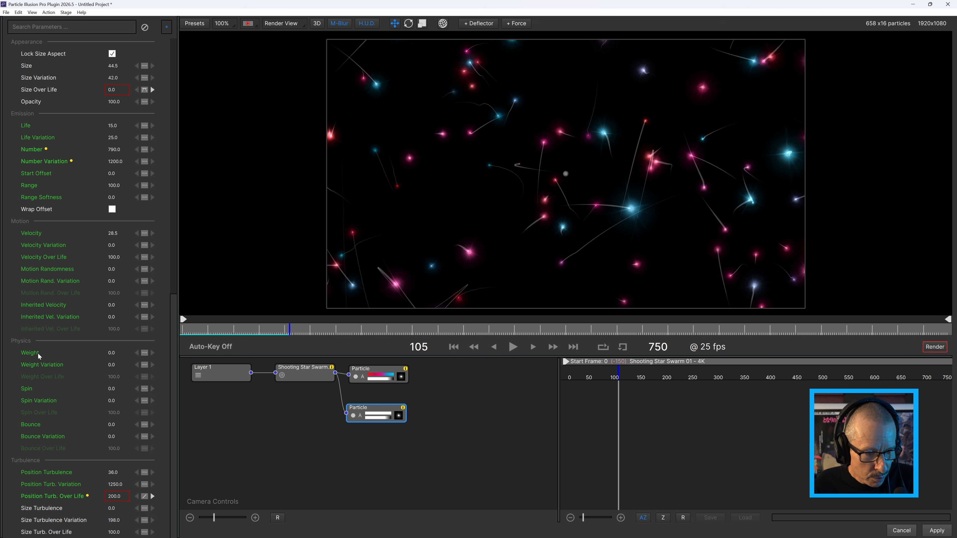
drag(109, 351, 141, 352)
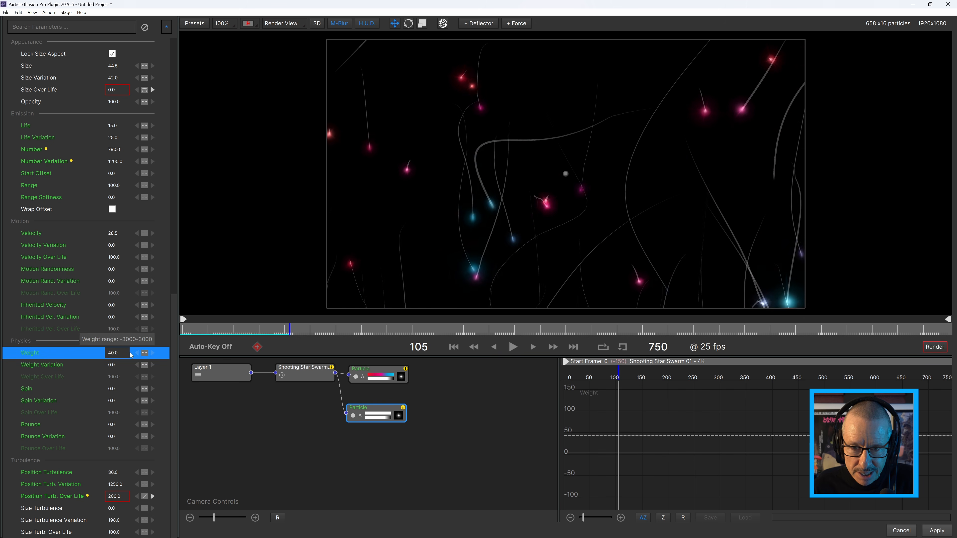
drag(221, 318, 293, 330)
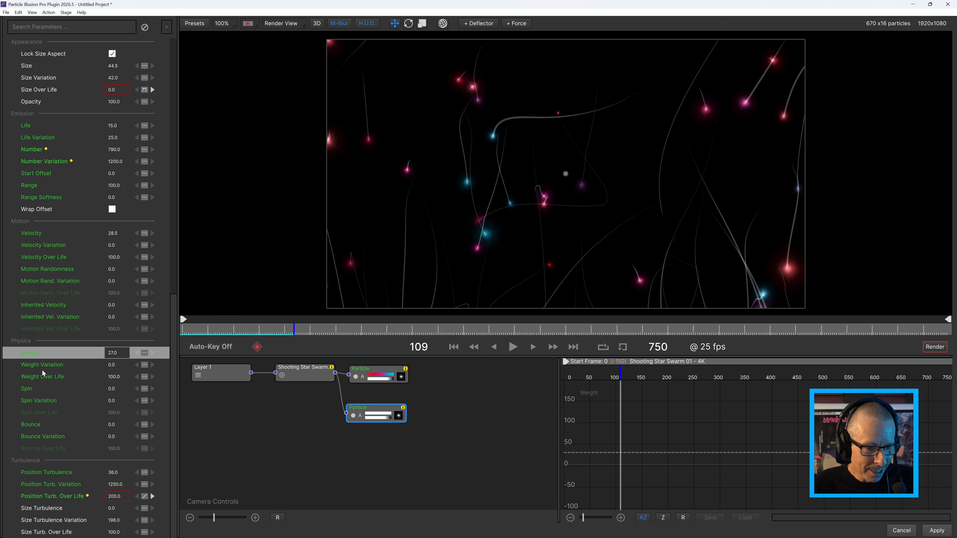
right_click(365, 373)
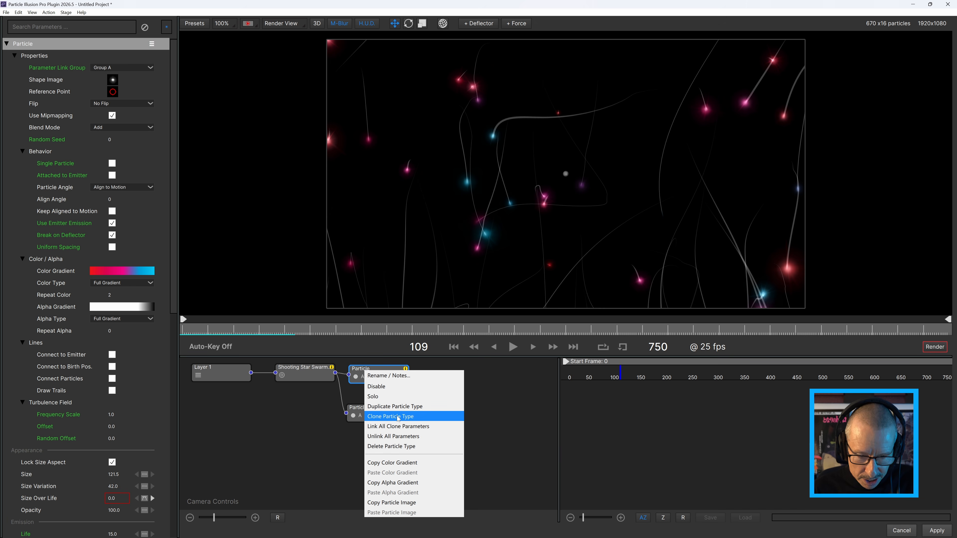
click(360, 373)
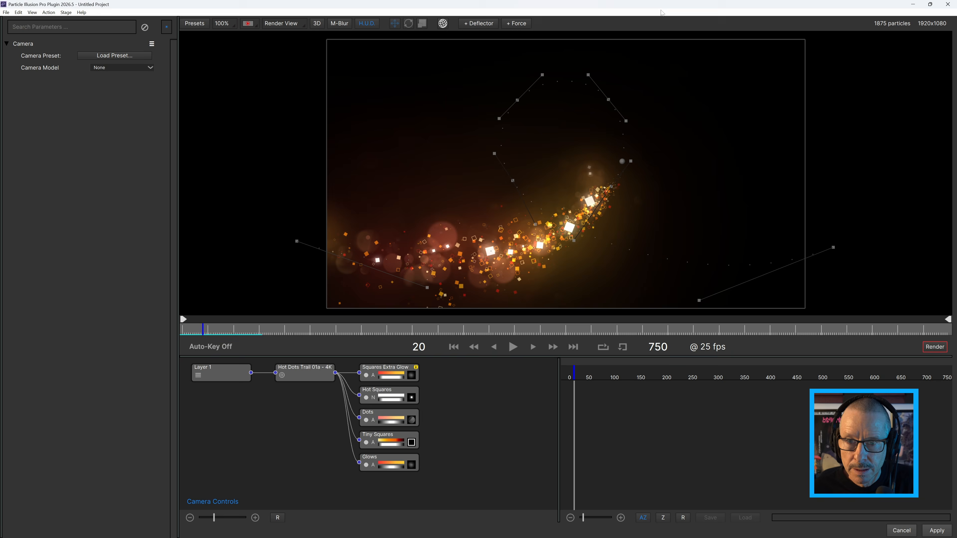
- Scrub the Hot Dots Trail emitter to frame 51, link all clone parameters of Squares Extra Glow and review its linked parameters
mouse_move(220, 331)
mouse_down()
mouse_move(202, 329)
mouse_move(250, 330)
mouse_move(213, 336)
mouse_move(245, 337)
mouse_move(238, 345)
mouse_move(226, 339)
mouse_move(234, 339)
mouse_up()
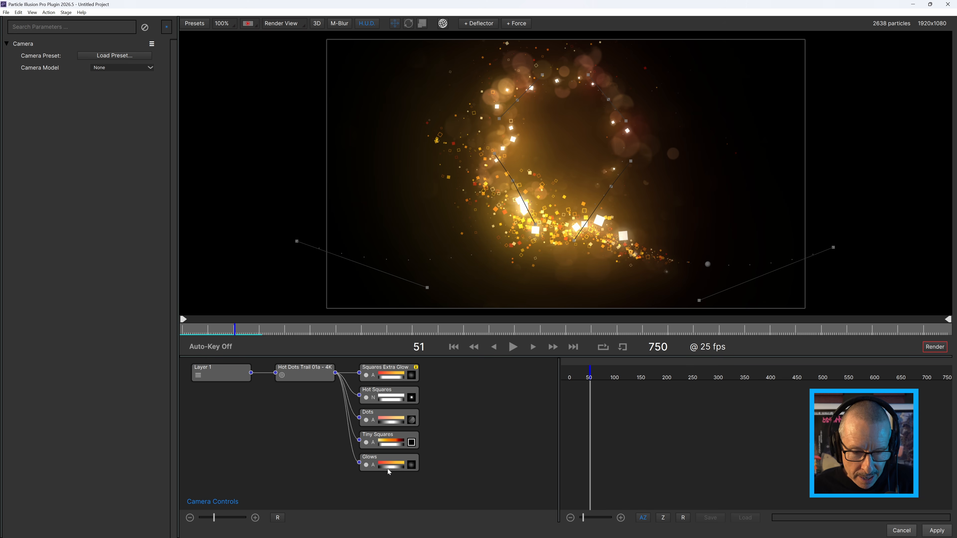
click(394, 374)
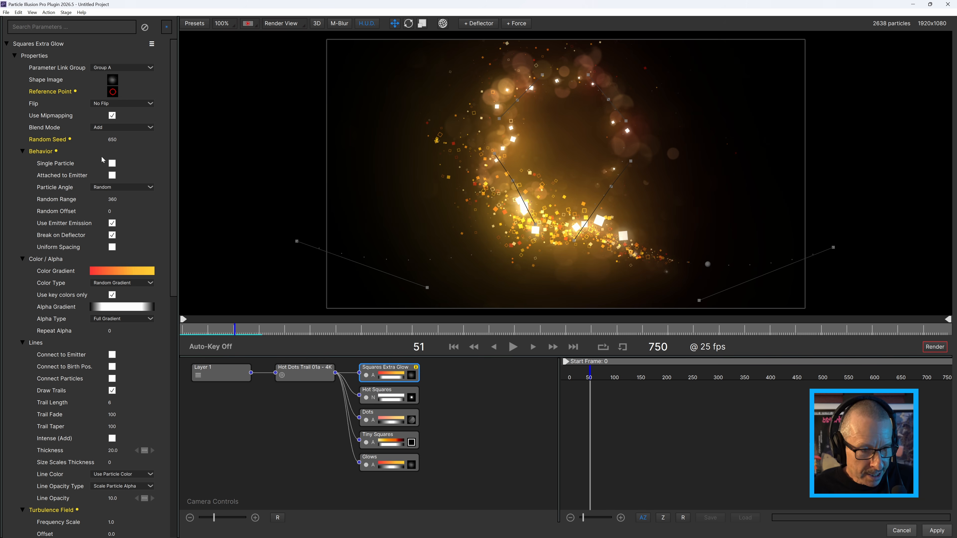
right_click(385, 369)
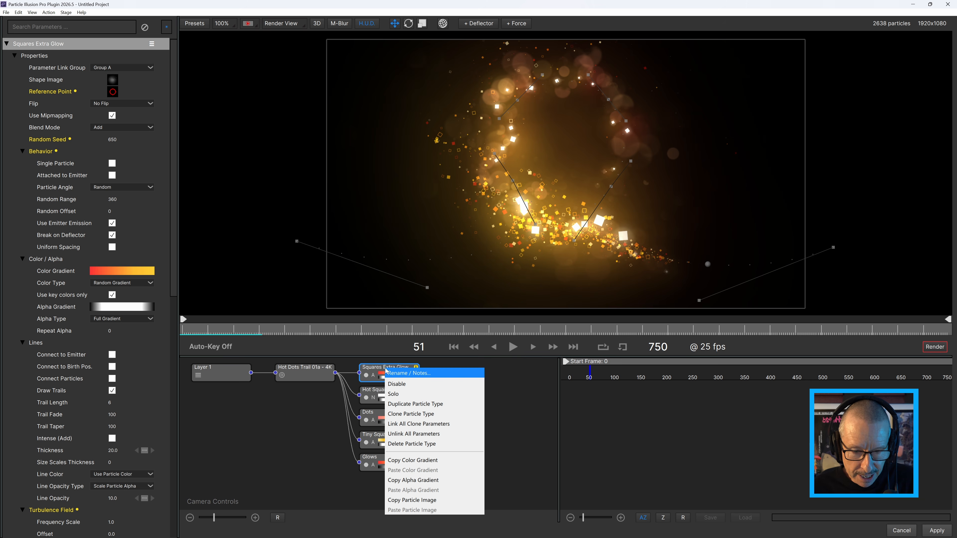
click(382, 374)
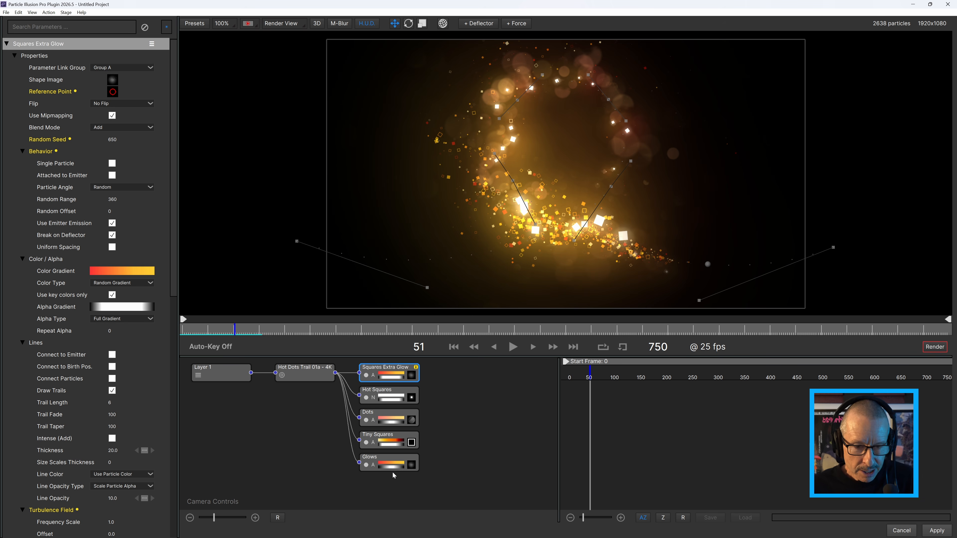
right_click(381, 371)
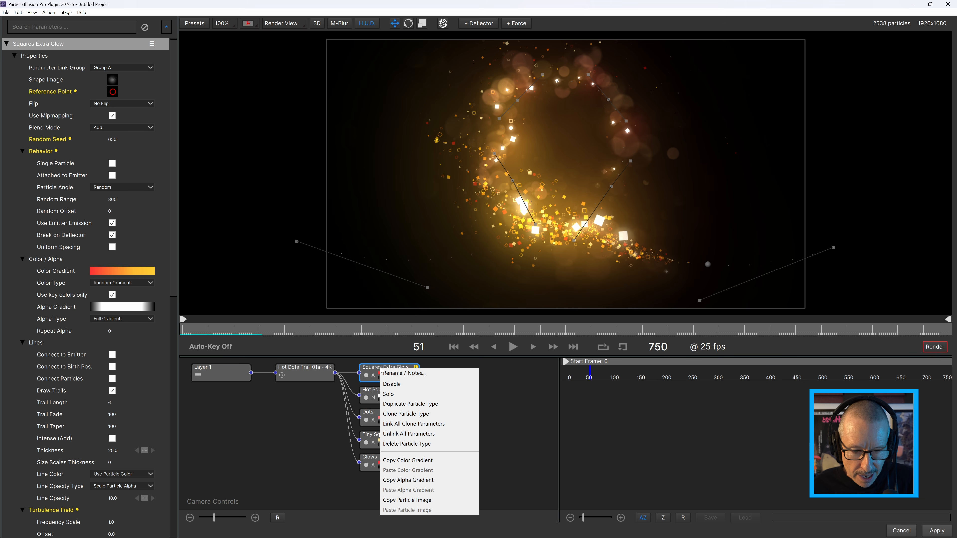
click(440, 424)
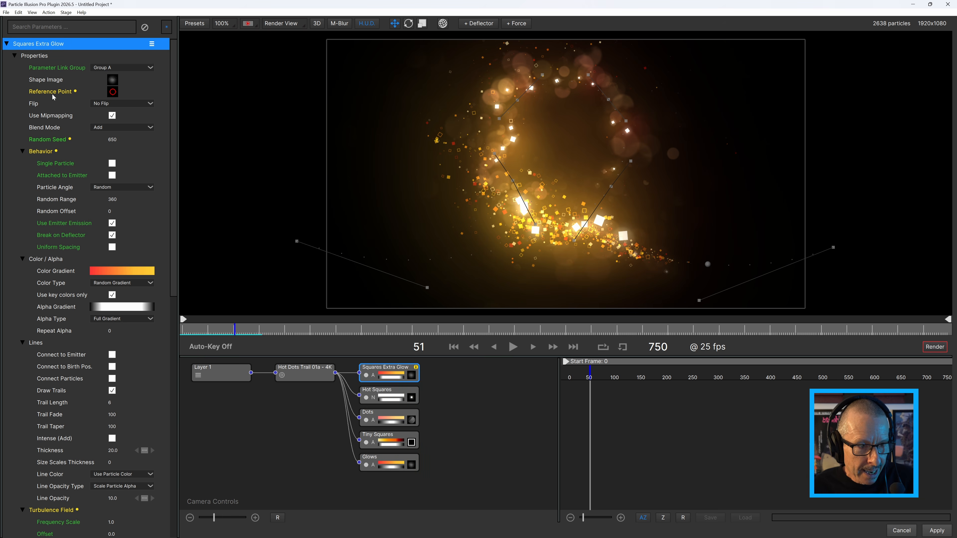
drag(173, 228, 186, 285)
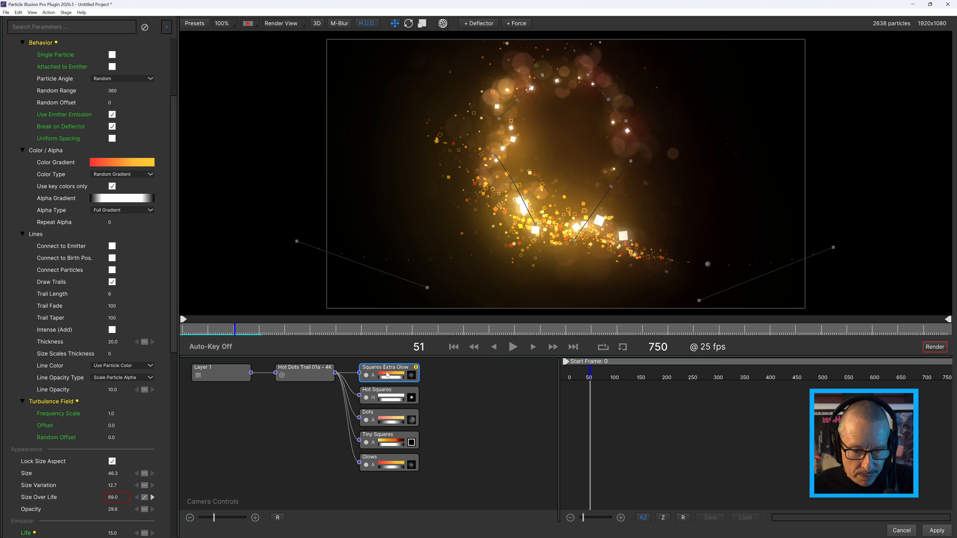
- Link all clone parameters of the Hot Squares and Dots particle types
click(384, 393)
right_click(381, 392)
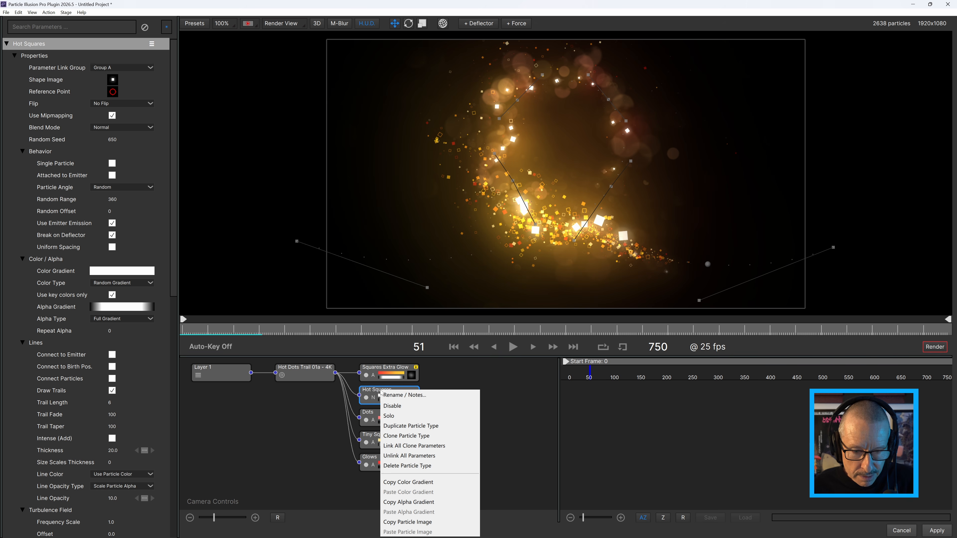
click(420, 446)
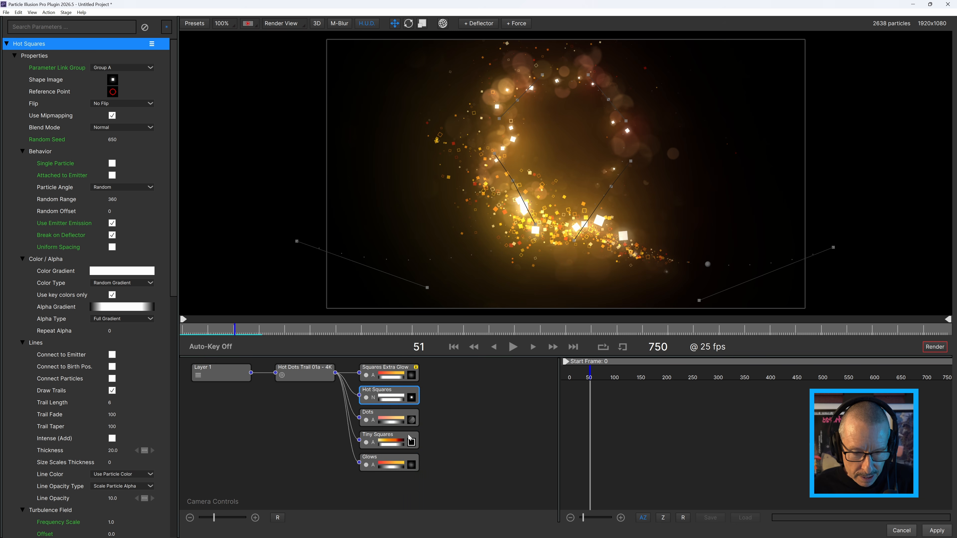
click(383, 419)
right_click(383, 418)
click(385, 441)
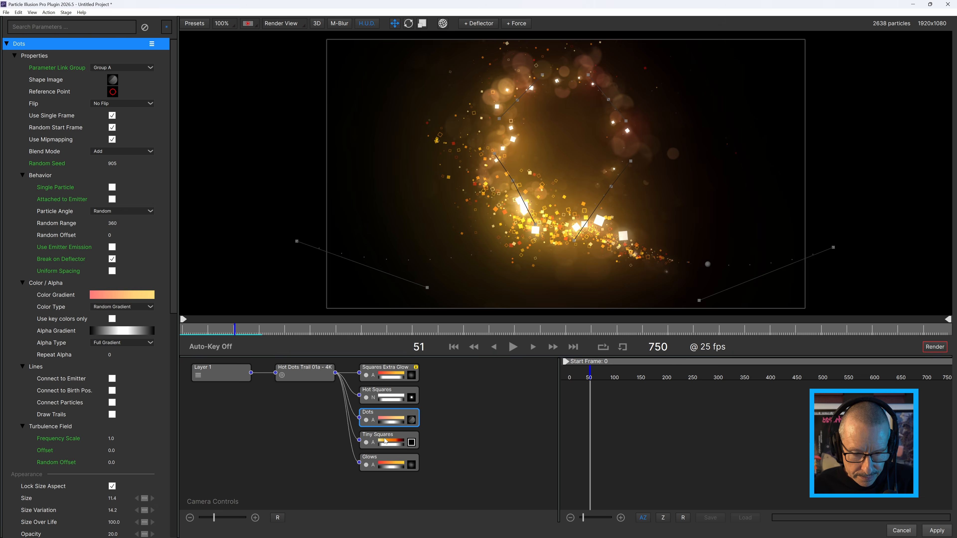
- Link all clone parameters of Tiny Squares and Glows, and check the linked parameters of the Tiny Squares, Dots and Hot Squares particle types
right_click(385, 441)
click(403, 448)
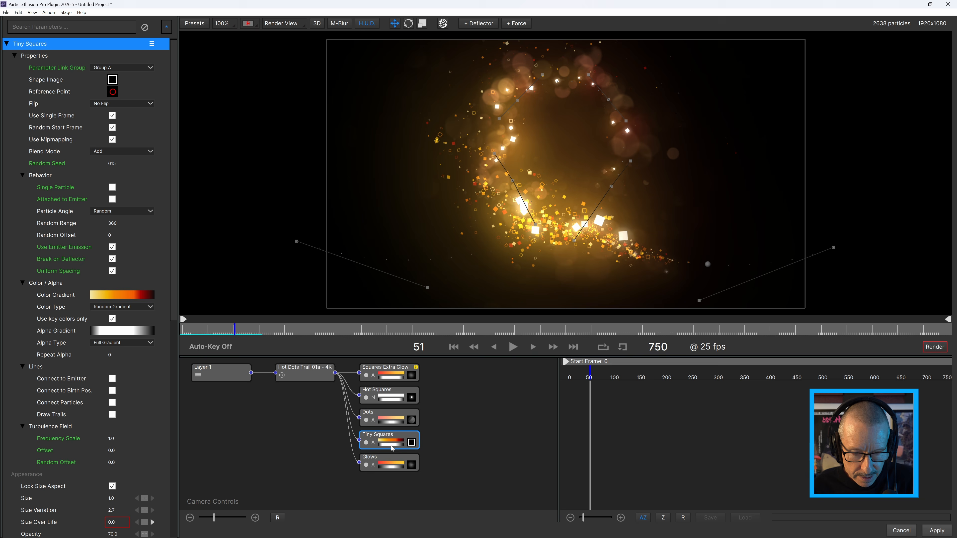
click(376, 461)
right_click(376, 460)
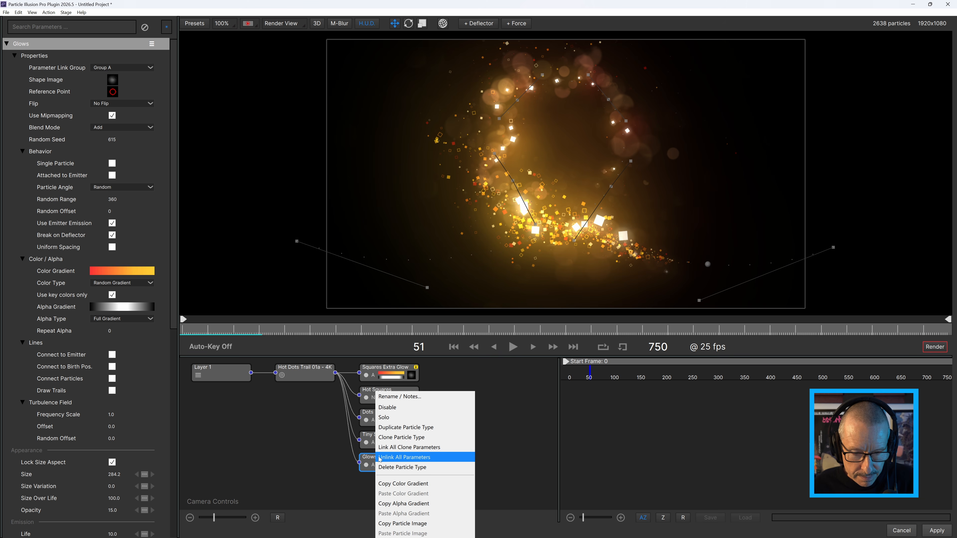
click(401, 447)
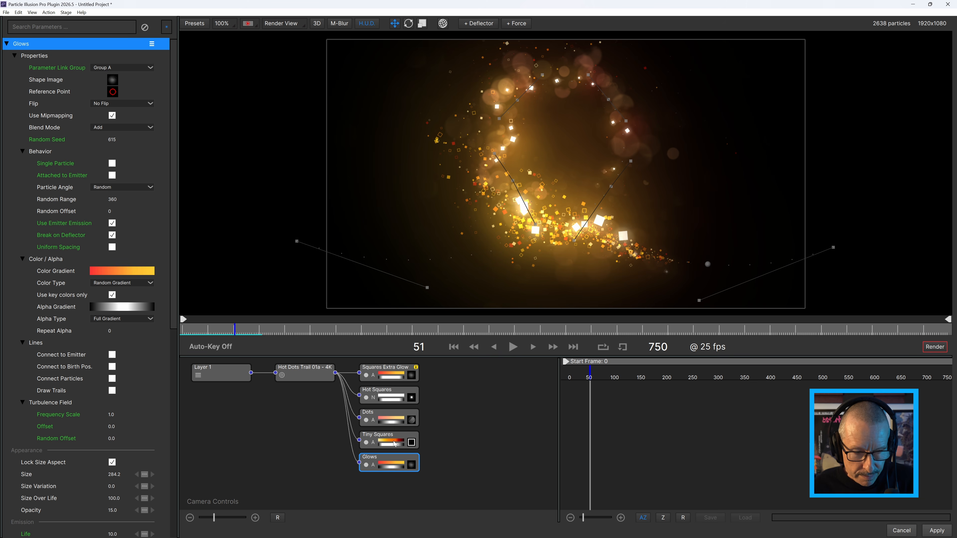
click(394, 444)
click(394, 419)
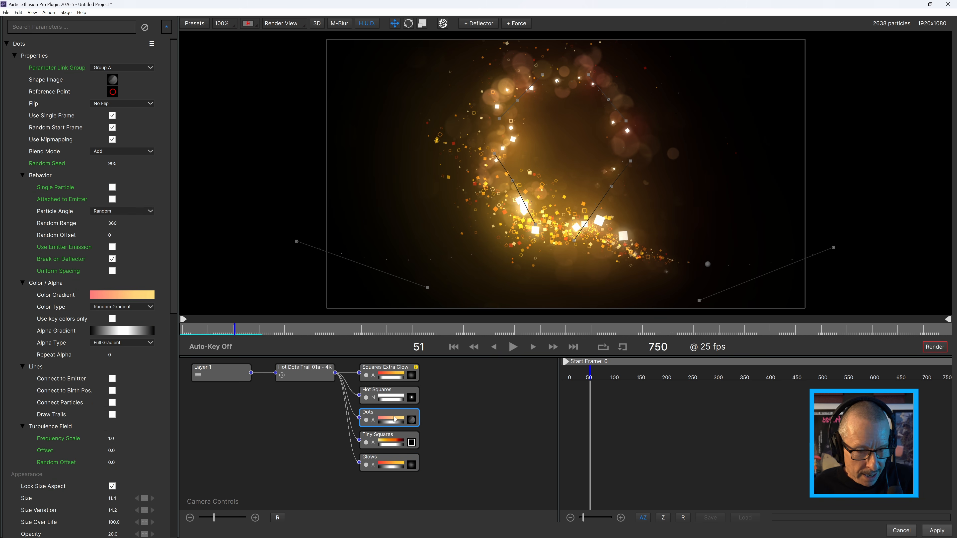
click(397, 399)
- Set Squares Extra Glow's linked Weight to 198.0 and Inherited Velocity to 61.7, scrubbing to frame 58 to preview the motion
click(394, 376)
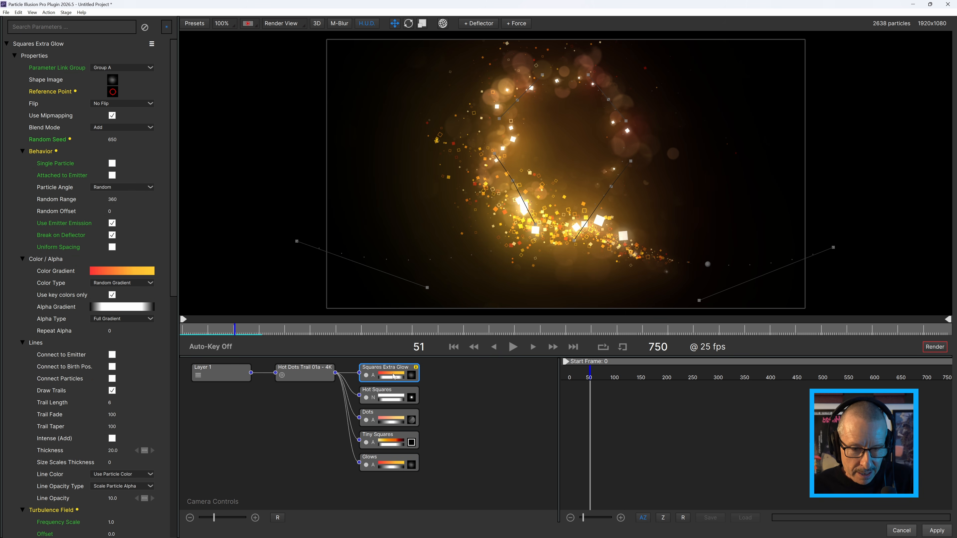
drag(175, 261, 154, 504)
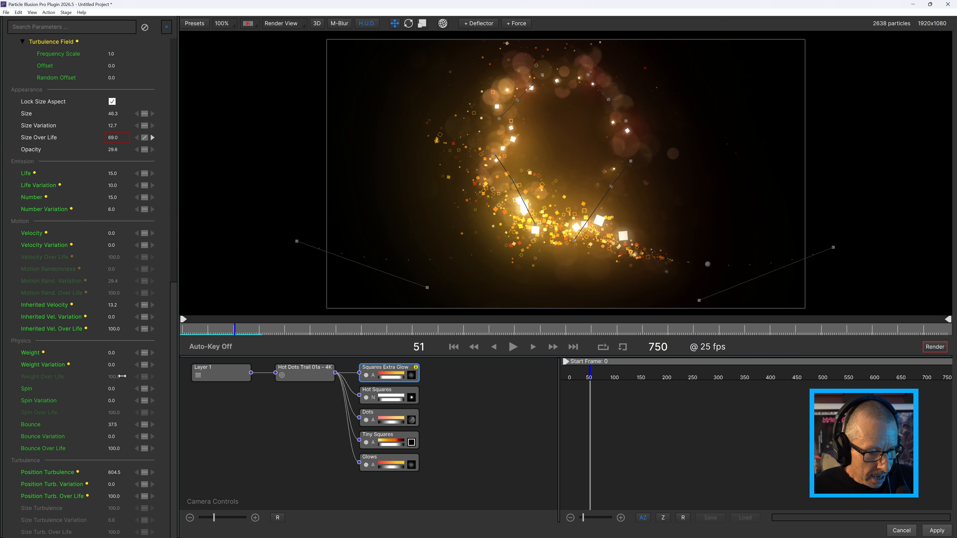
drag(113, 353, 232, 329)
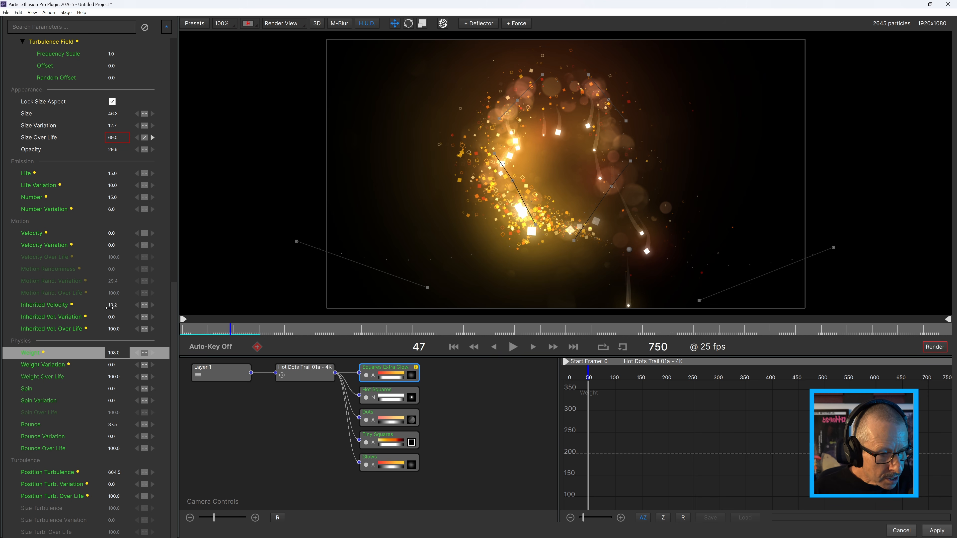
drag(113, 305, 139, 315)
drag(233, 331, 246, 346)
- Unlink all parameters of the Squares Extra Glow particle type
click(391, 369)
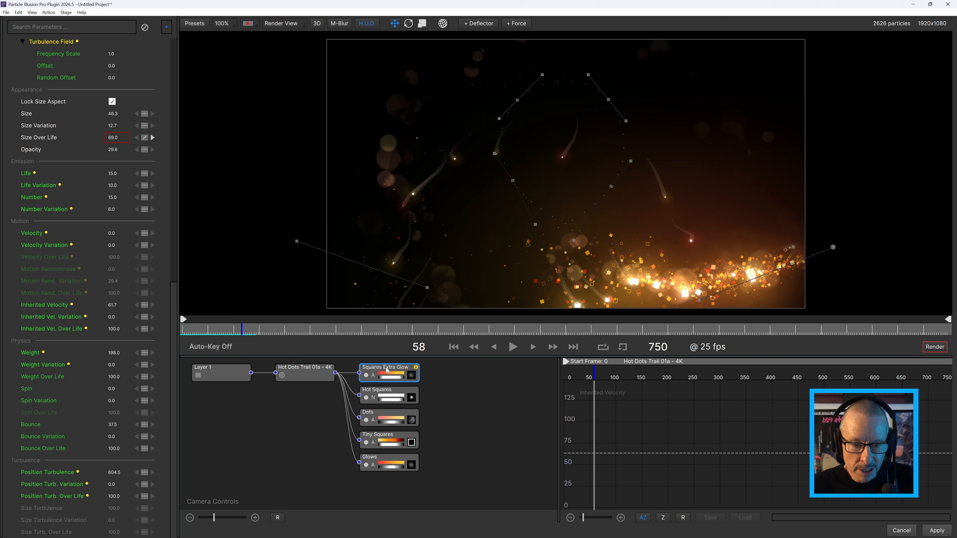
right_click(387, 370)
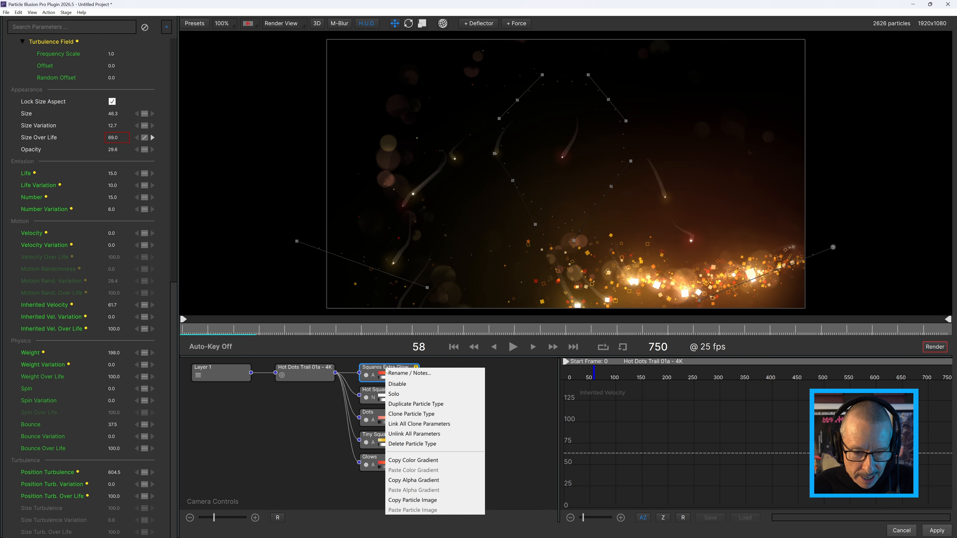
click(429, 434)
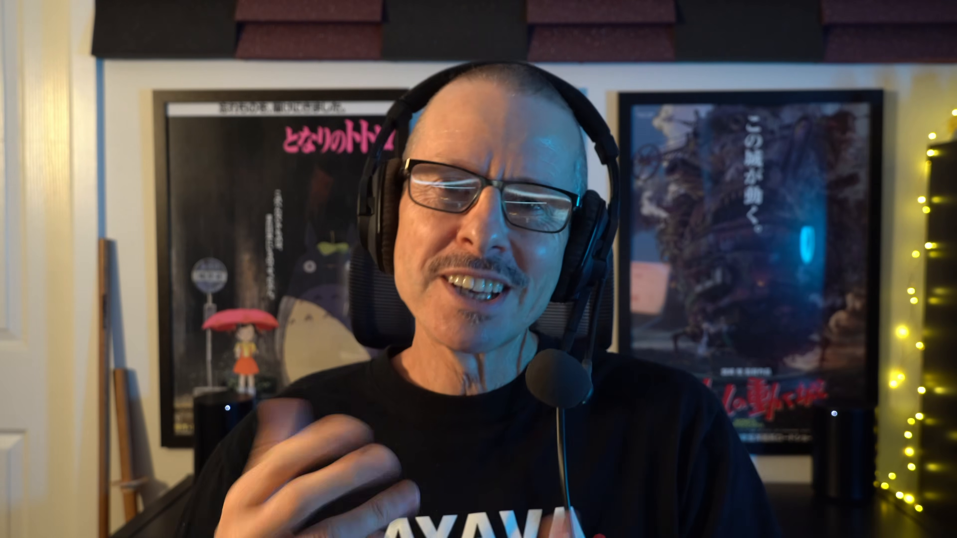